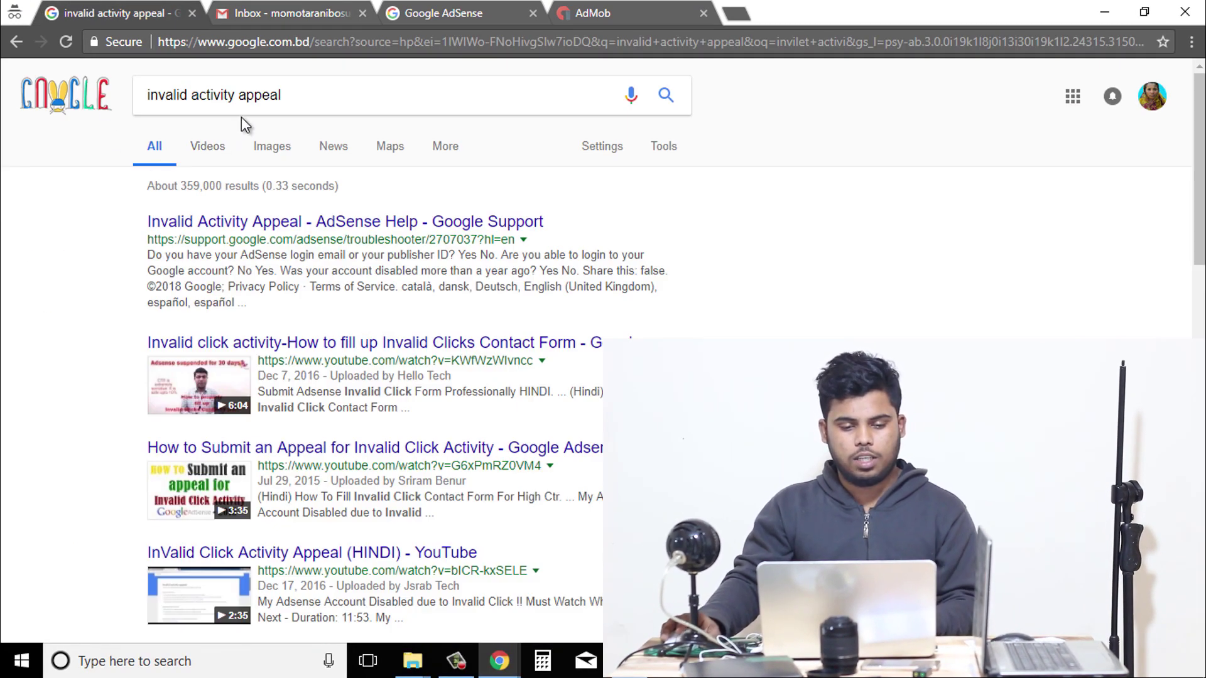
Step: Return to the 'invalid activity appeal' search results and dismiss the suggestions list
click(321, 96)
click(813, 109)
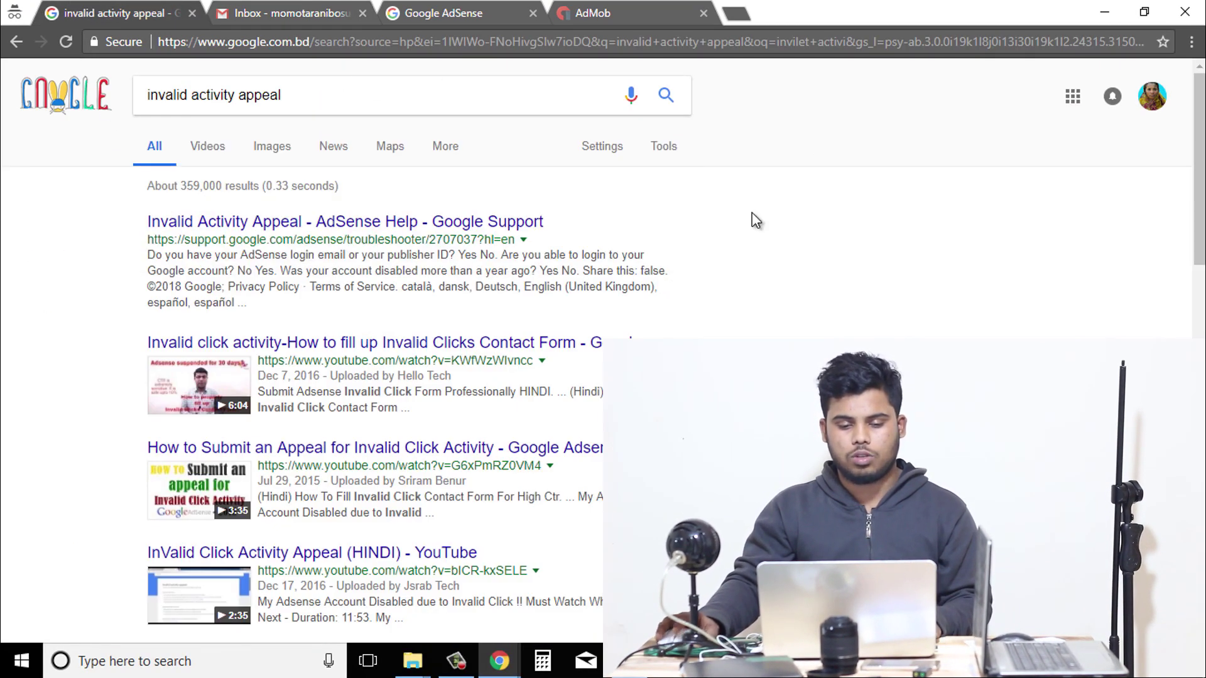
Step: Open the AdSense Help appeal result and answer Yes, Yes, No to reach the appeal form
middle_click(293, 227)
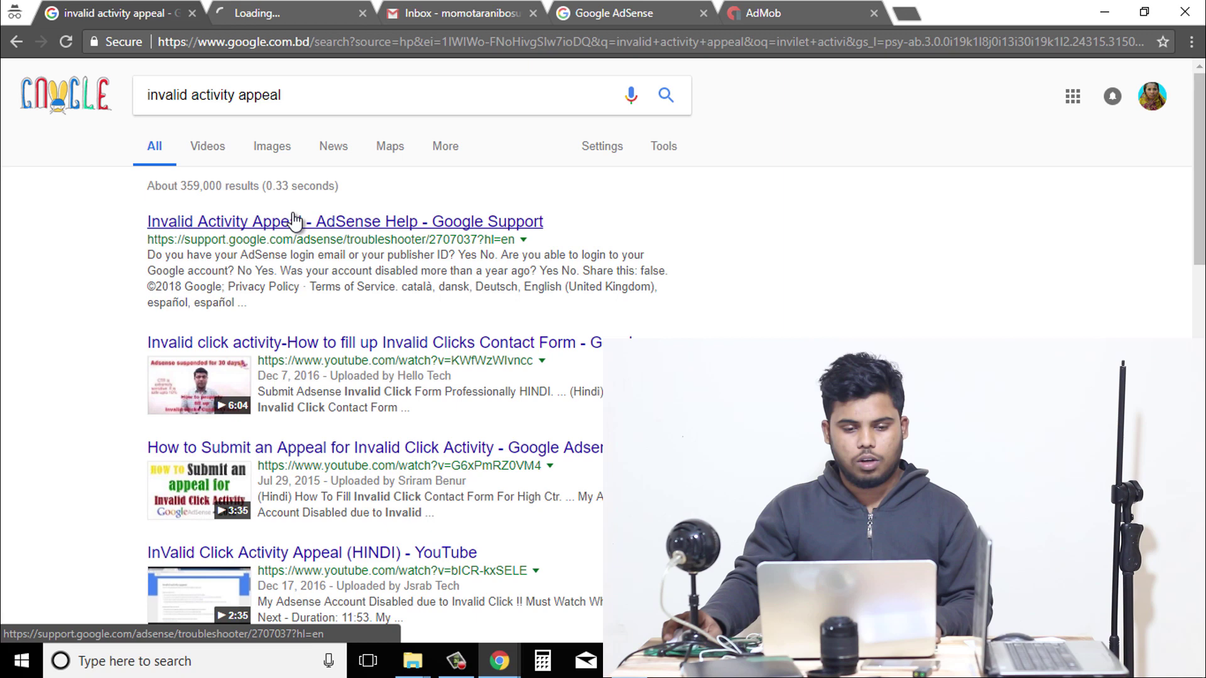
click(317, 13)
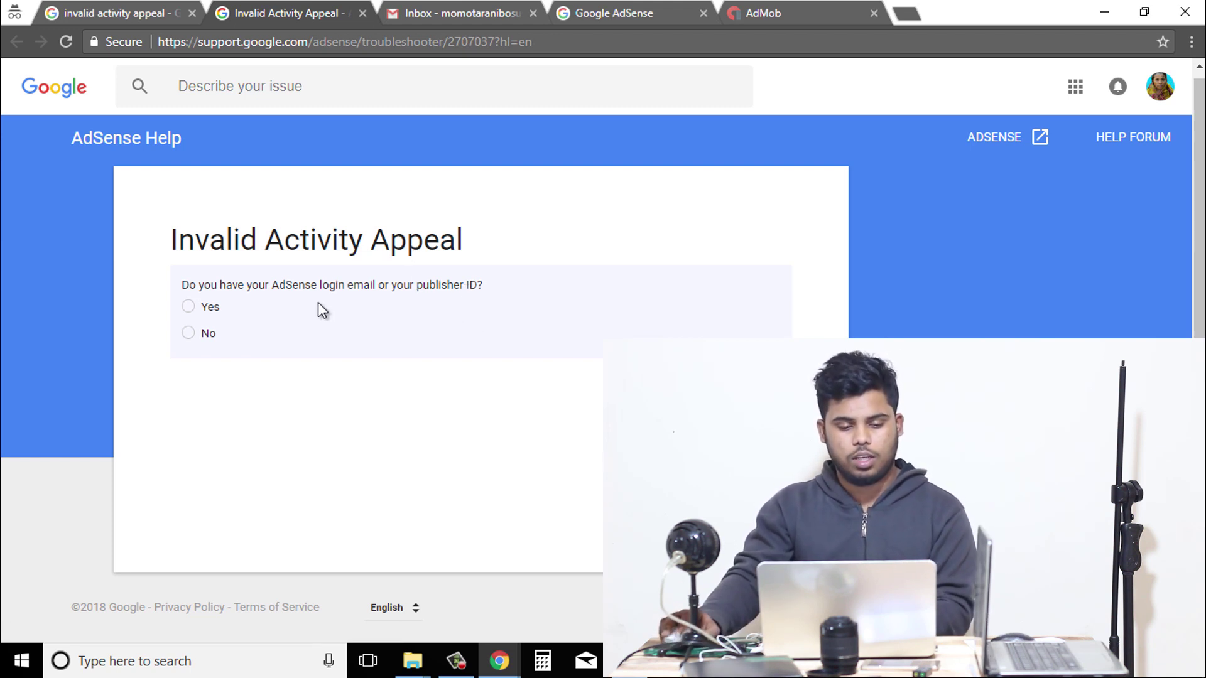
click(202, 310)
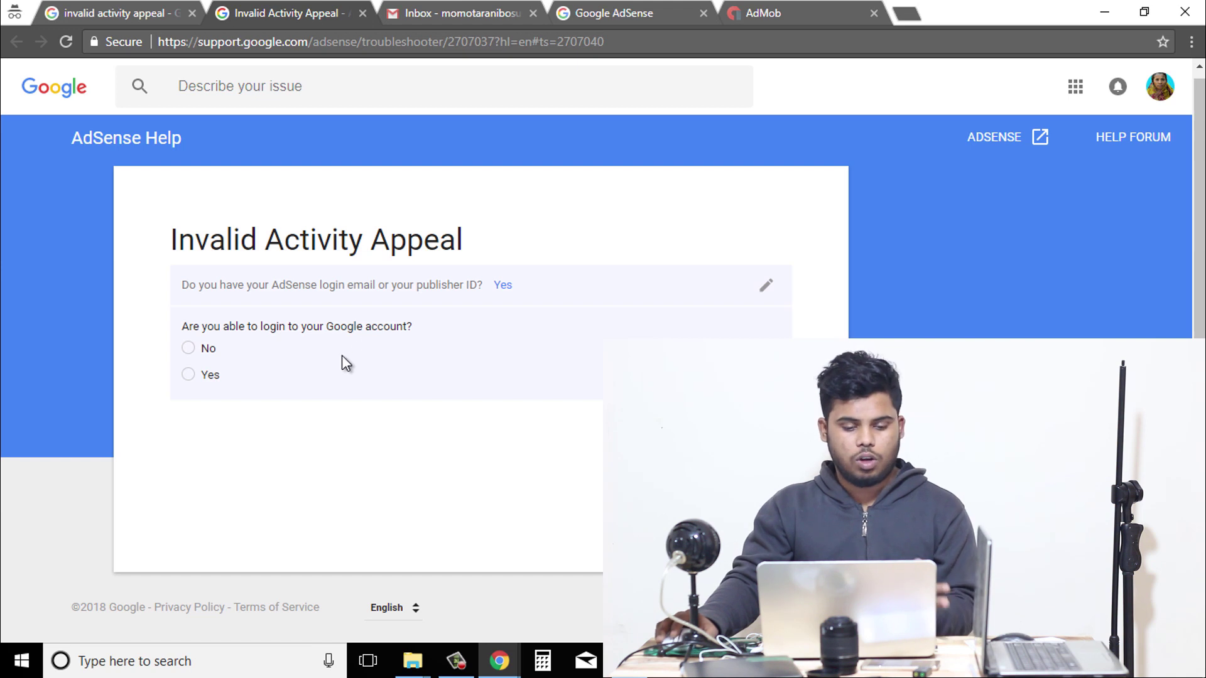
click(201, 376)
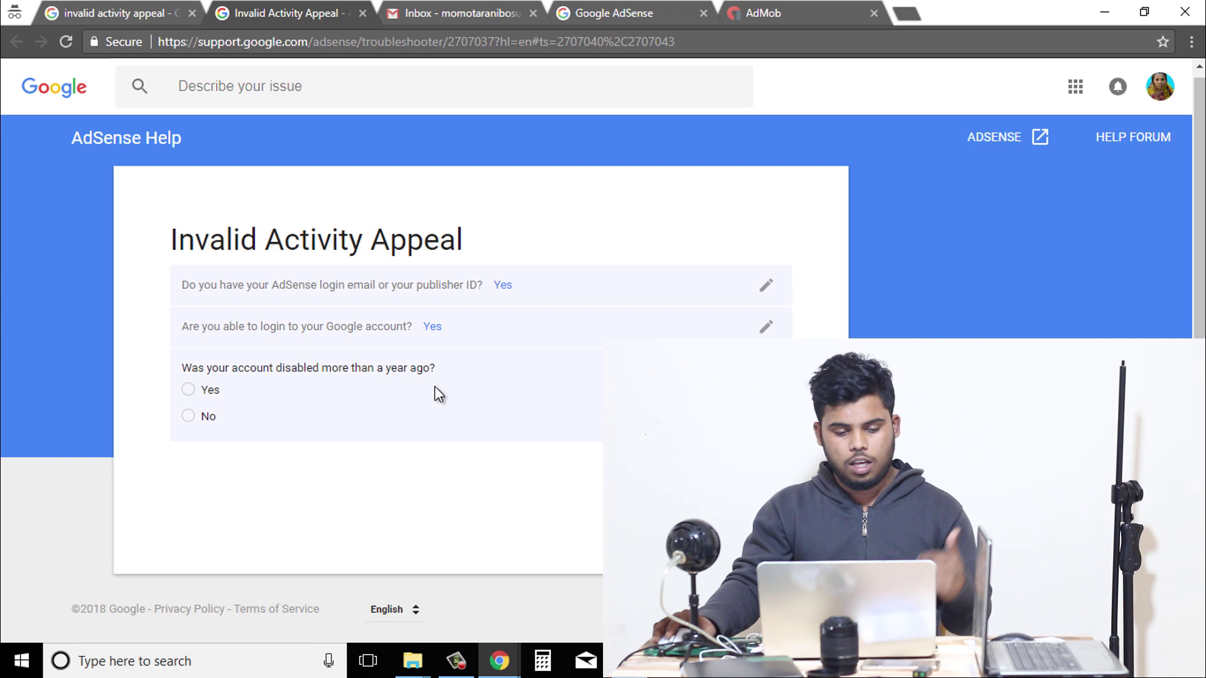
click(188, 416)
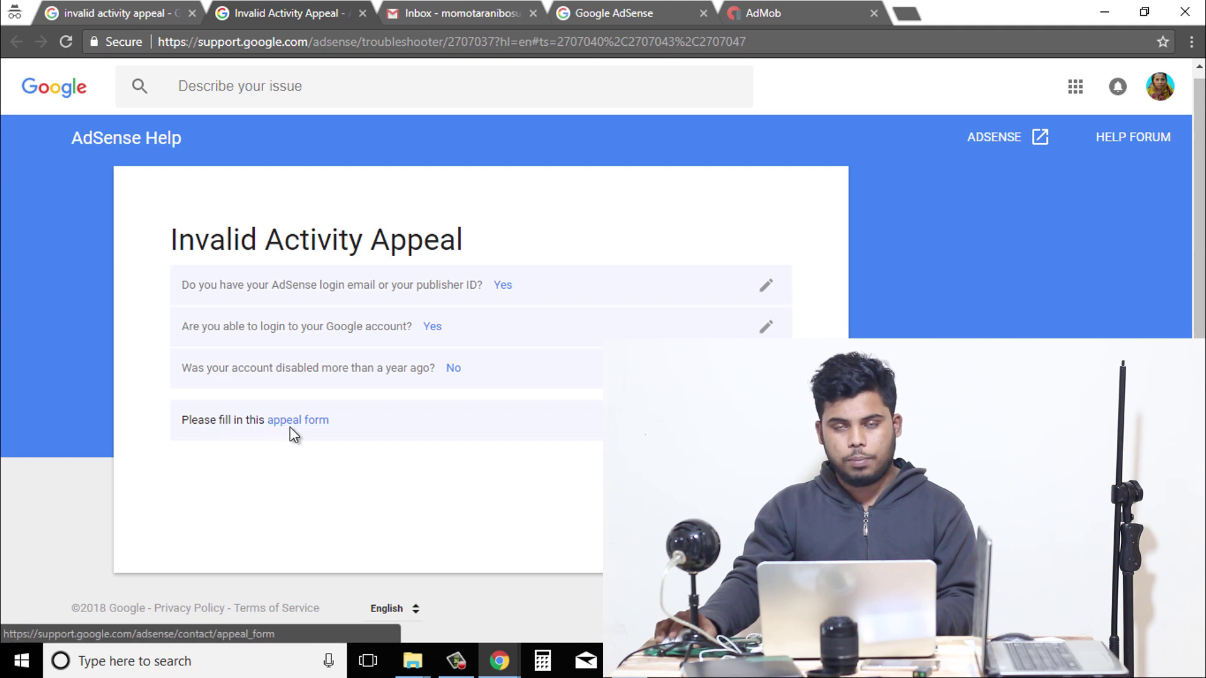
click(308, 429)
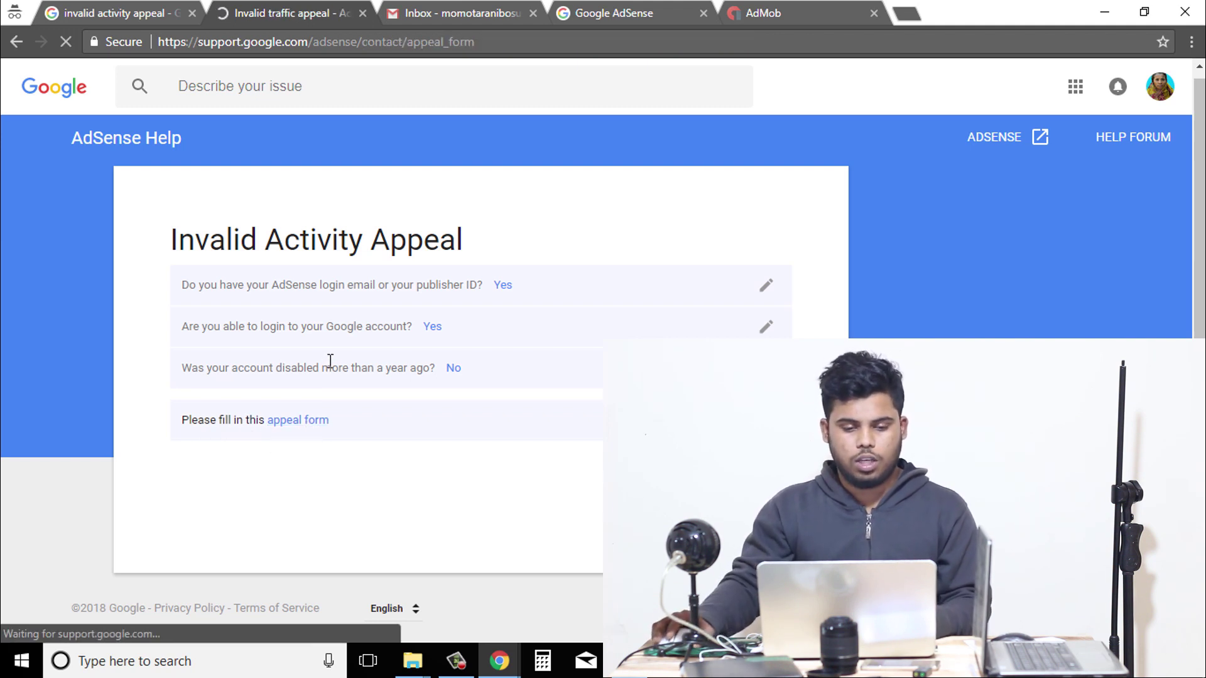
Step: Scroll up and down through the appeal form to review its questions
scroll(336, 349, down, 3)
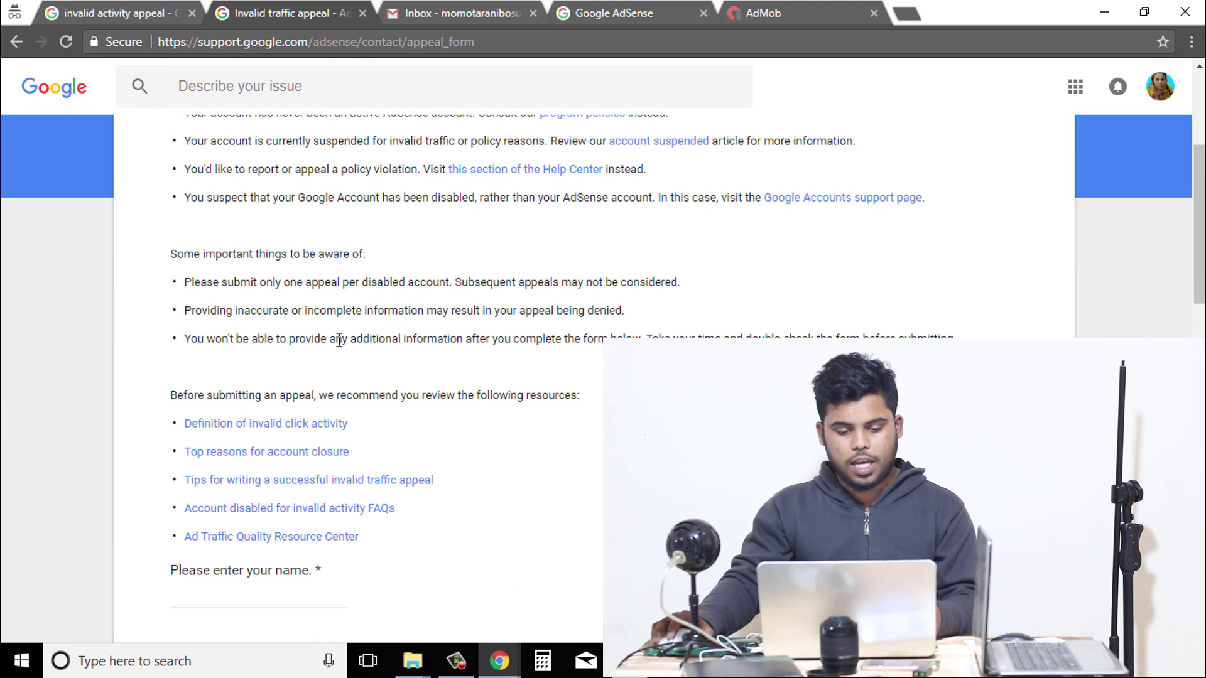
scroll(352, 289, down, 2)
scroll(356, 285, down, 3)
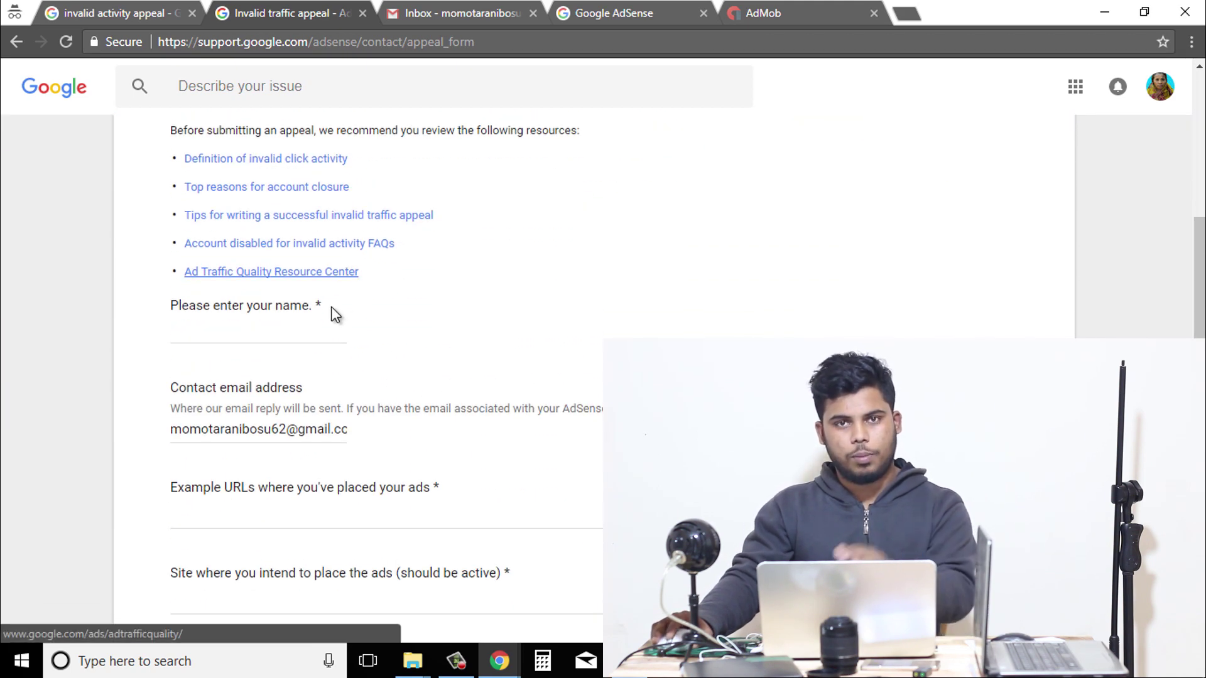
scroll(333, 317, down, 3)
scroll(327, 323, up, 1)
scroll(320, 340, up, 1)
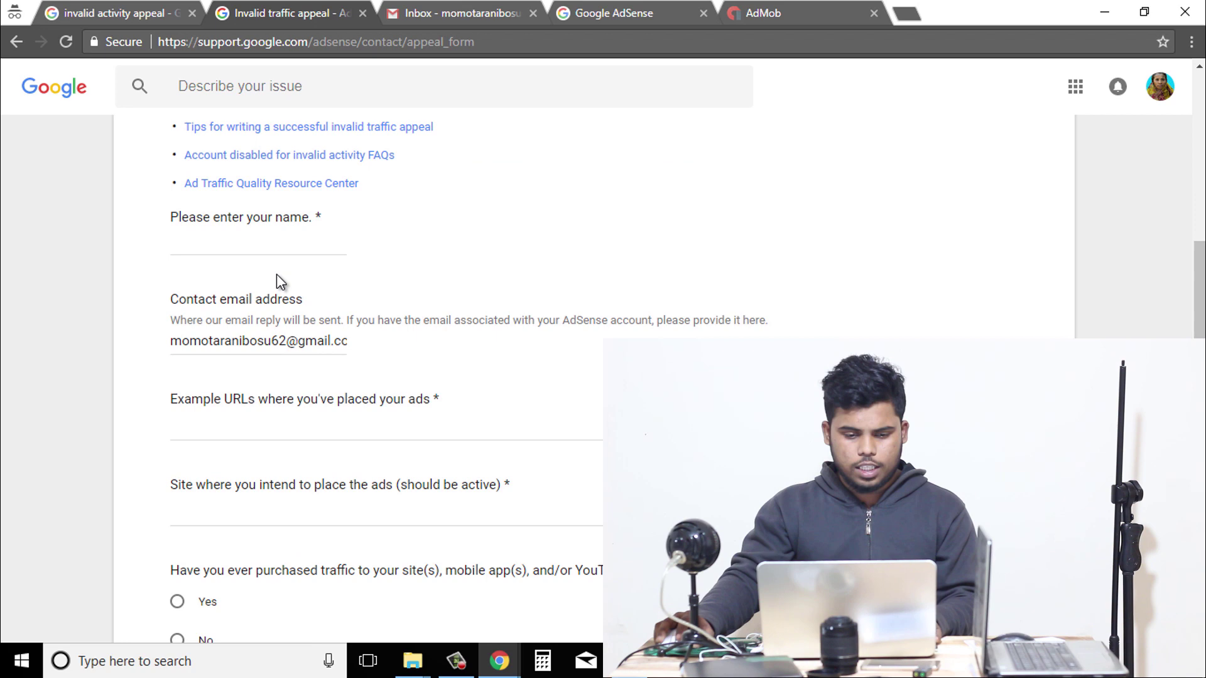
scroll(431, 368, up, 1)
scroll(438, 372, up, 5)
scroll(438, 370, down, 10)
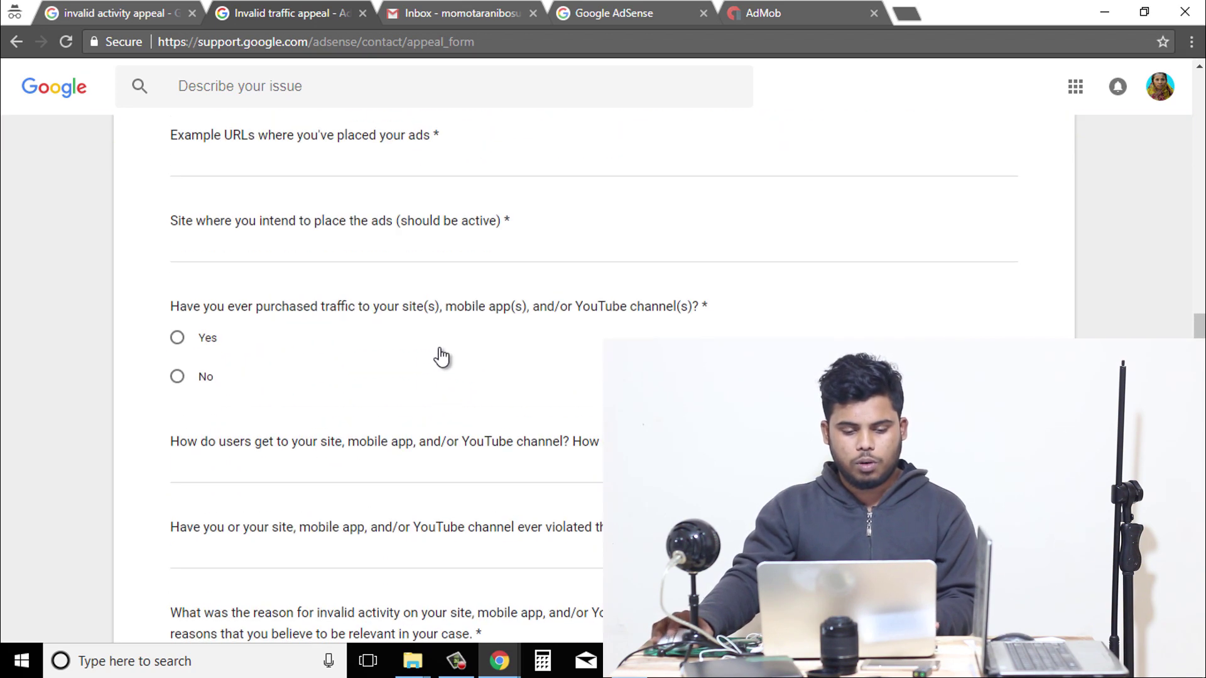
scroll(439, 358, down, 2)
scroll(440, 358, down, 3)
scroll(442, 370, up, 5)
scroll(439, 374, up, 4)
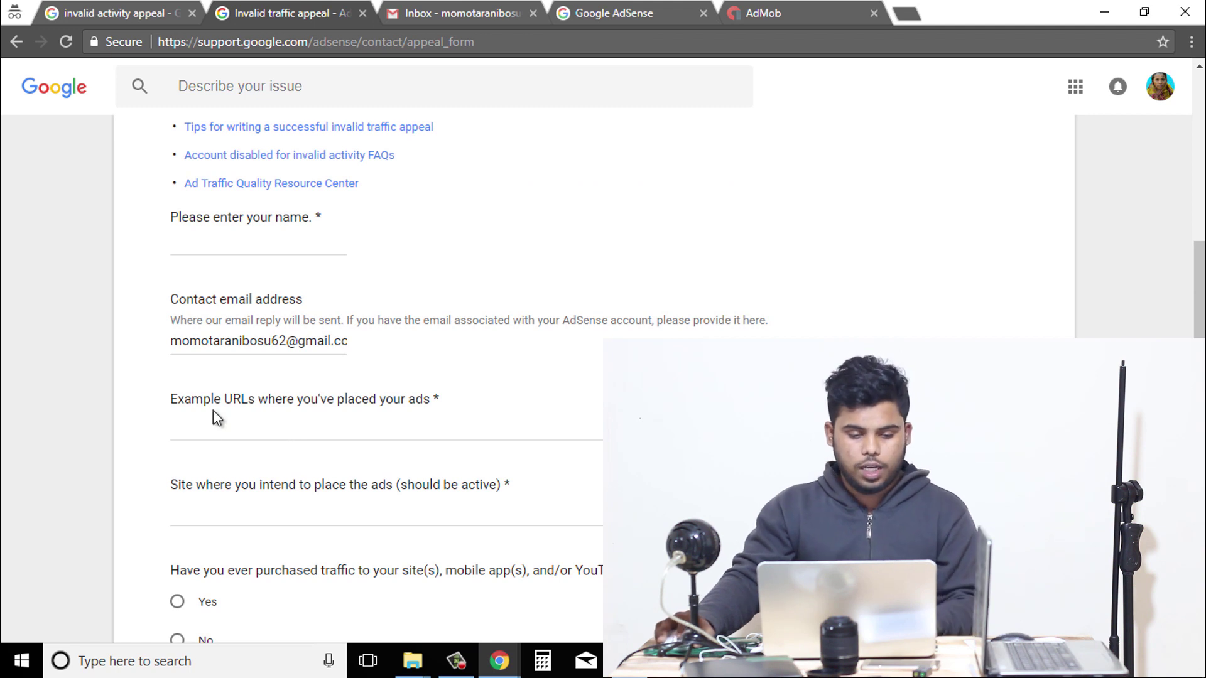
scroll(221, 402, up, 3)
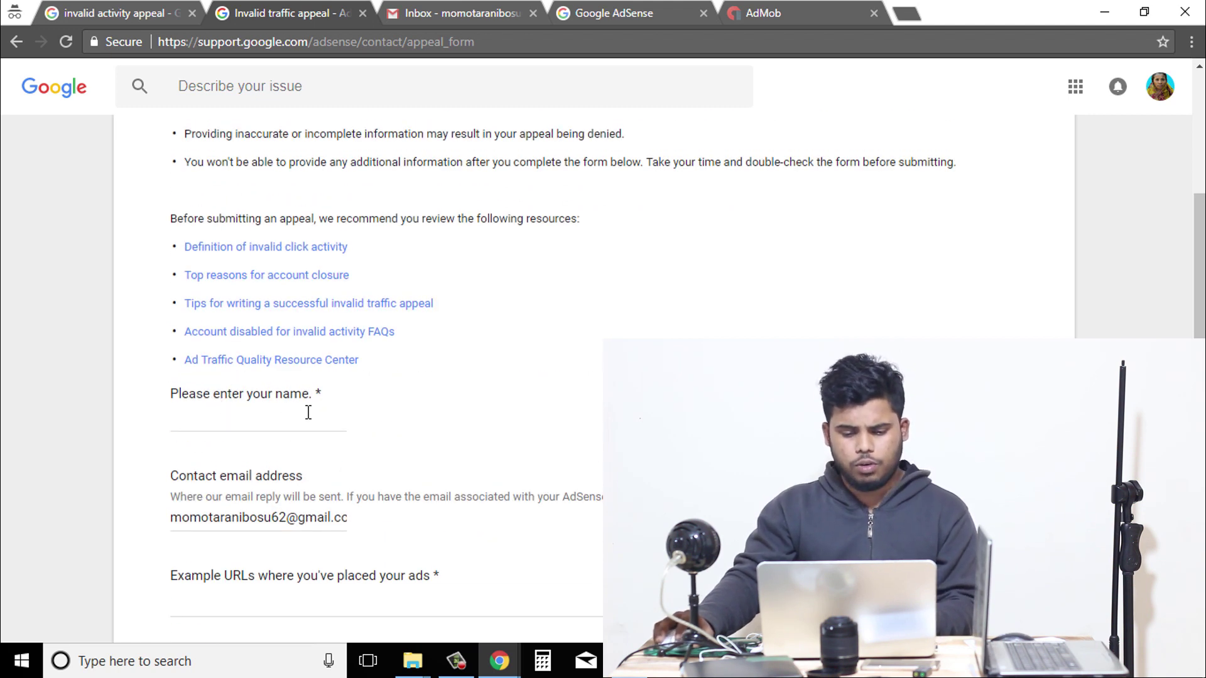
Step: Copy the account holder's name from the profile popup into the name answer
click(1160, 88)
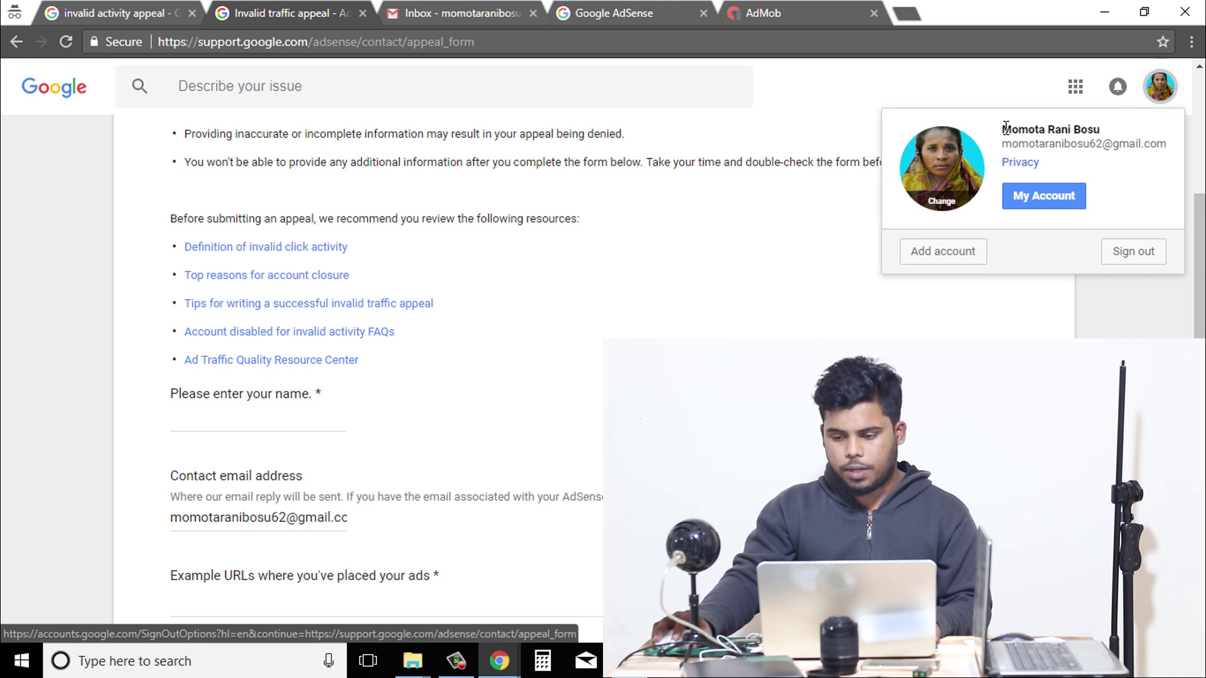
drag(1005, 129, 1074, 125)
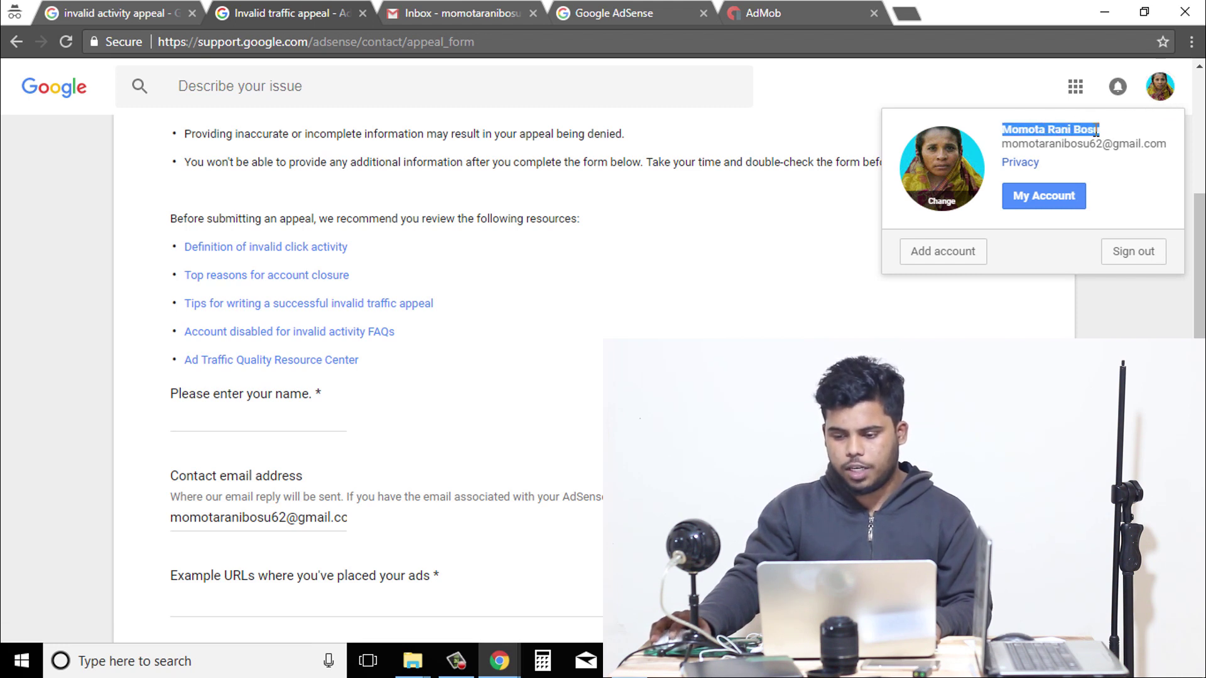
right_click(1096, 130)
click(1091, 140)
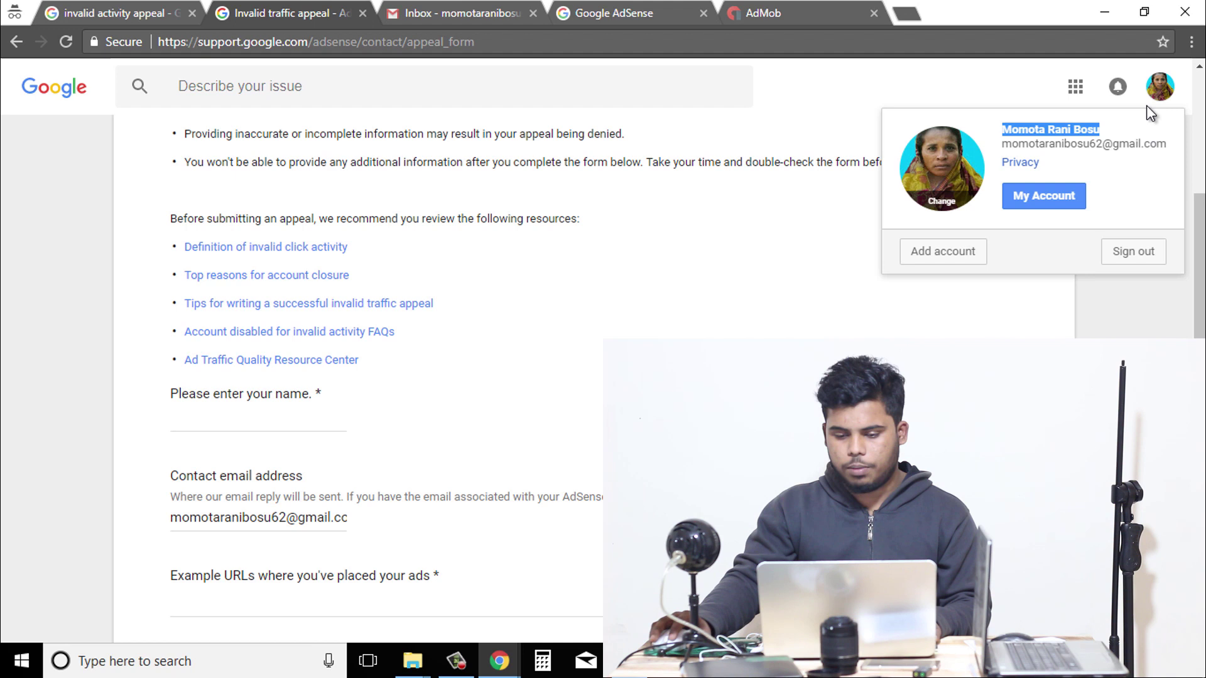
click(306, 418)
key(ctrl+v)
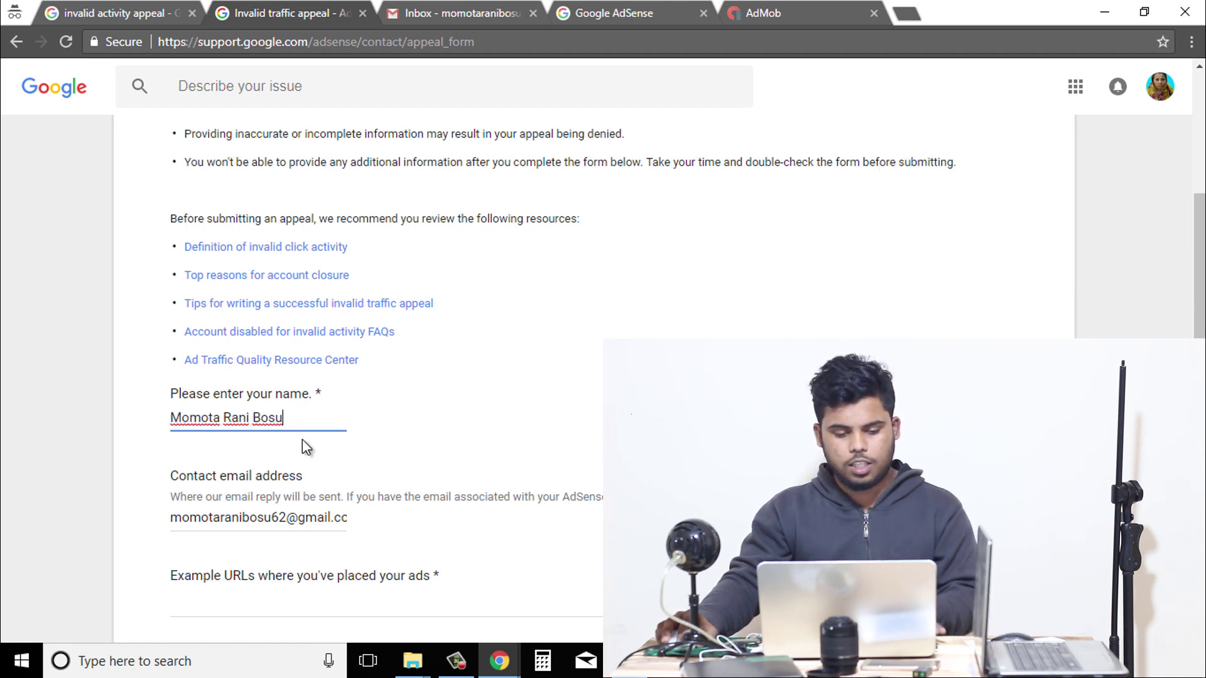
Step: Finish the name answer and click into the Example URLs and intended-site fields
scroll(262, 500, down, 2)
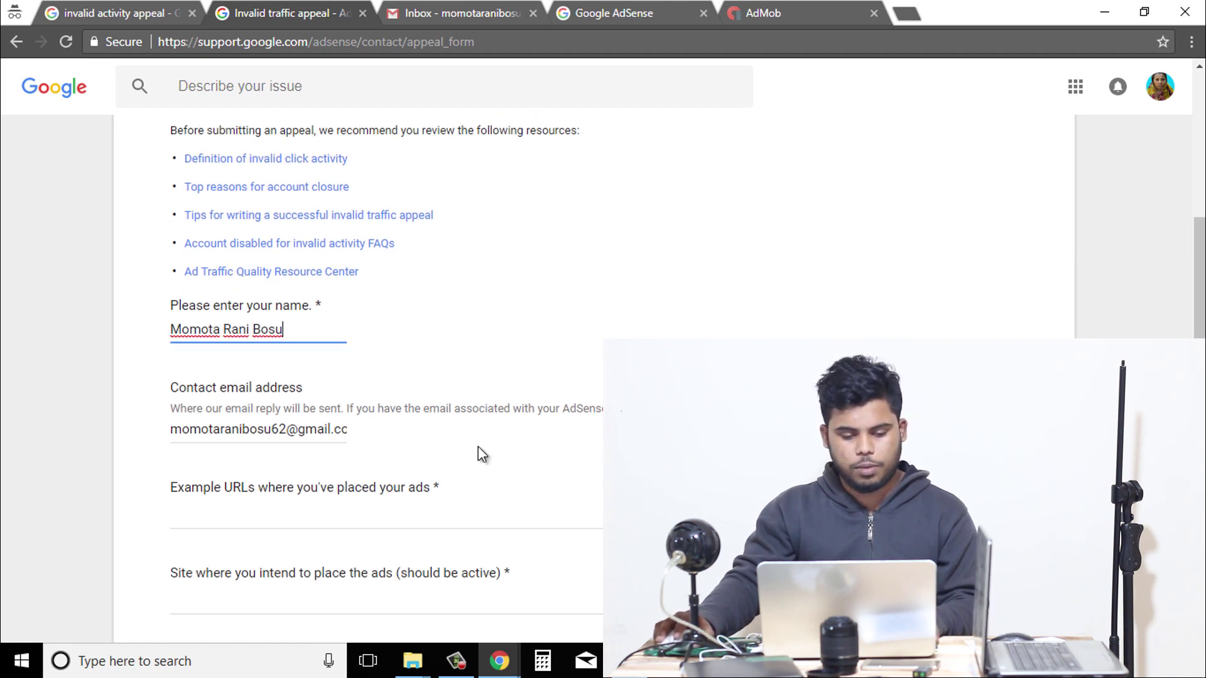
click(579, 479)
scroll(357, 434, down, 2)
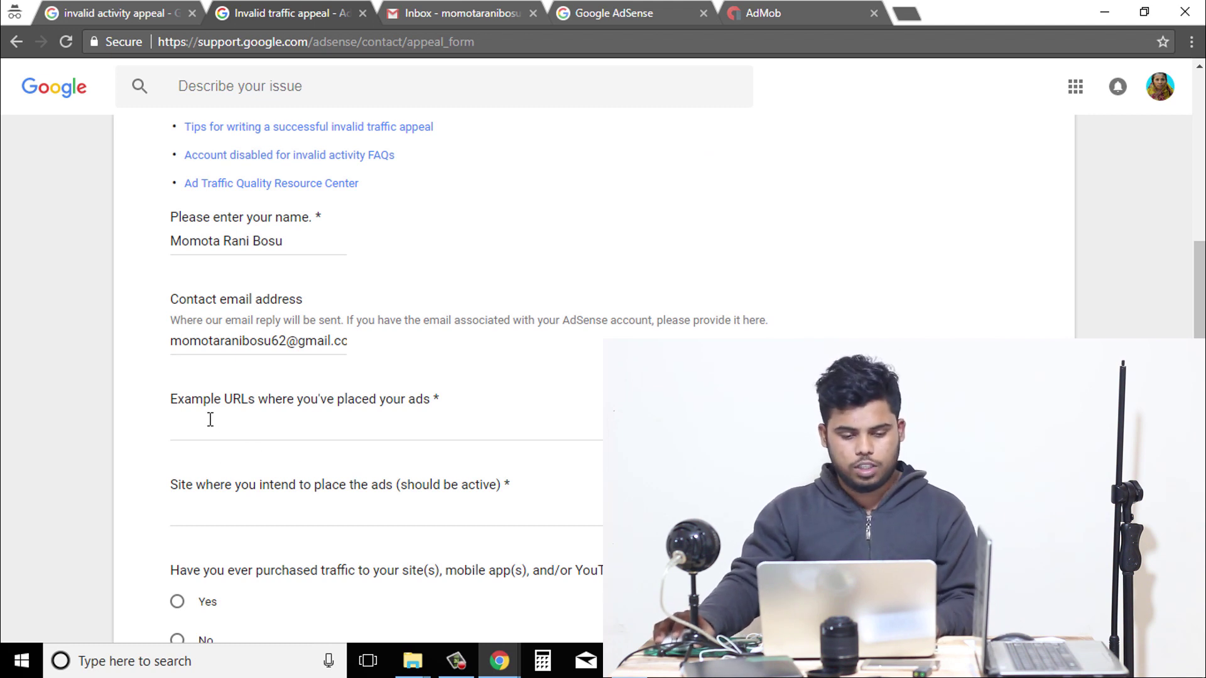
drag(178, 400, 450, 399)
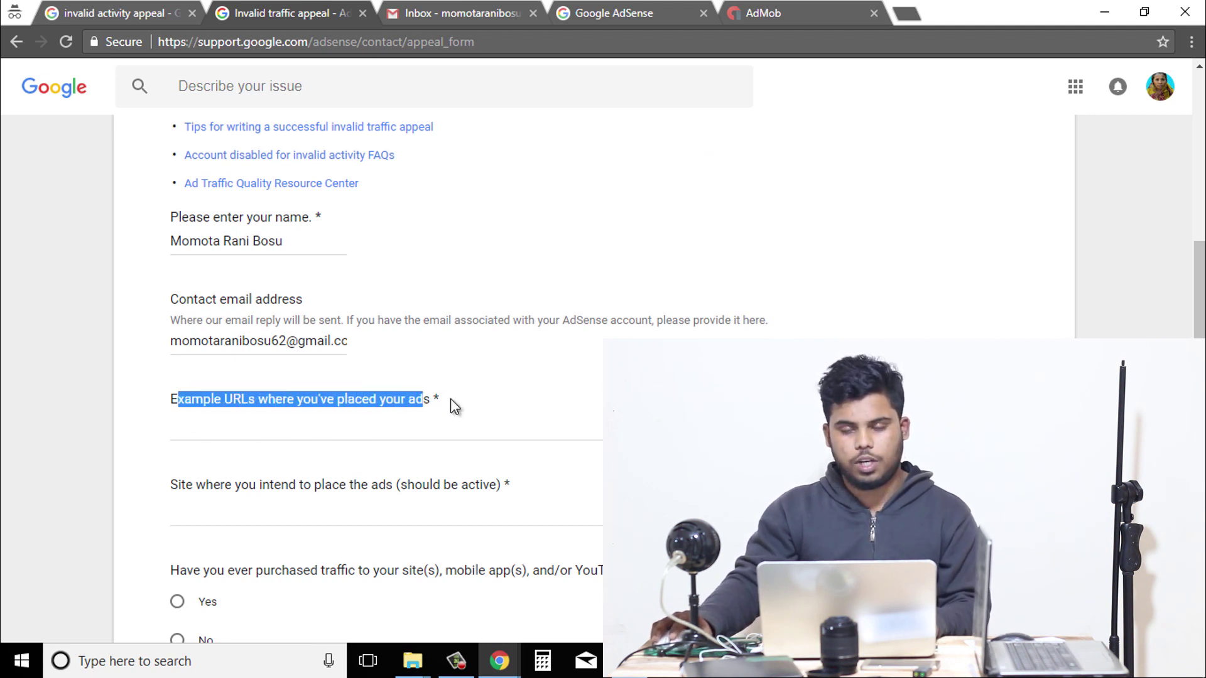
click(473, 399)
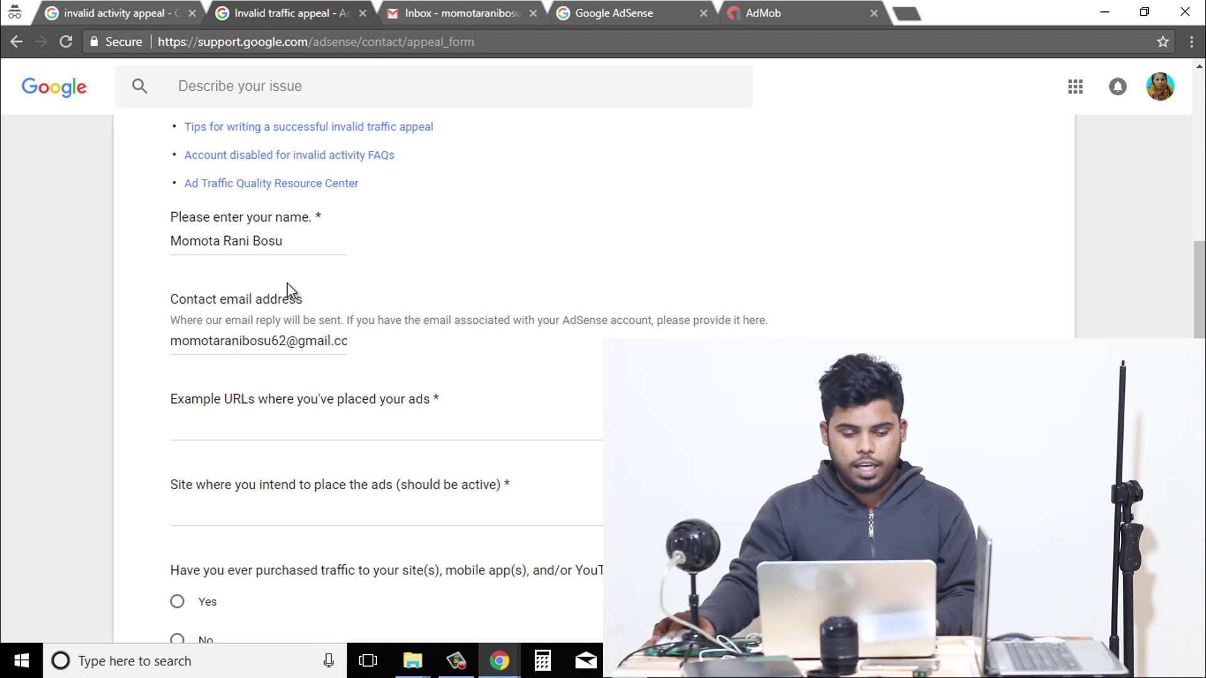
click(234, 426)
scroll(304, 413, down, 2)
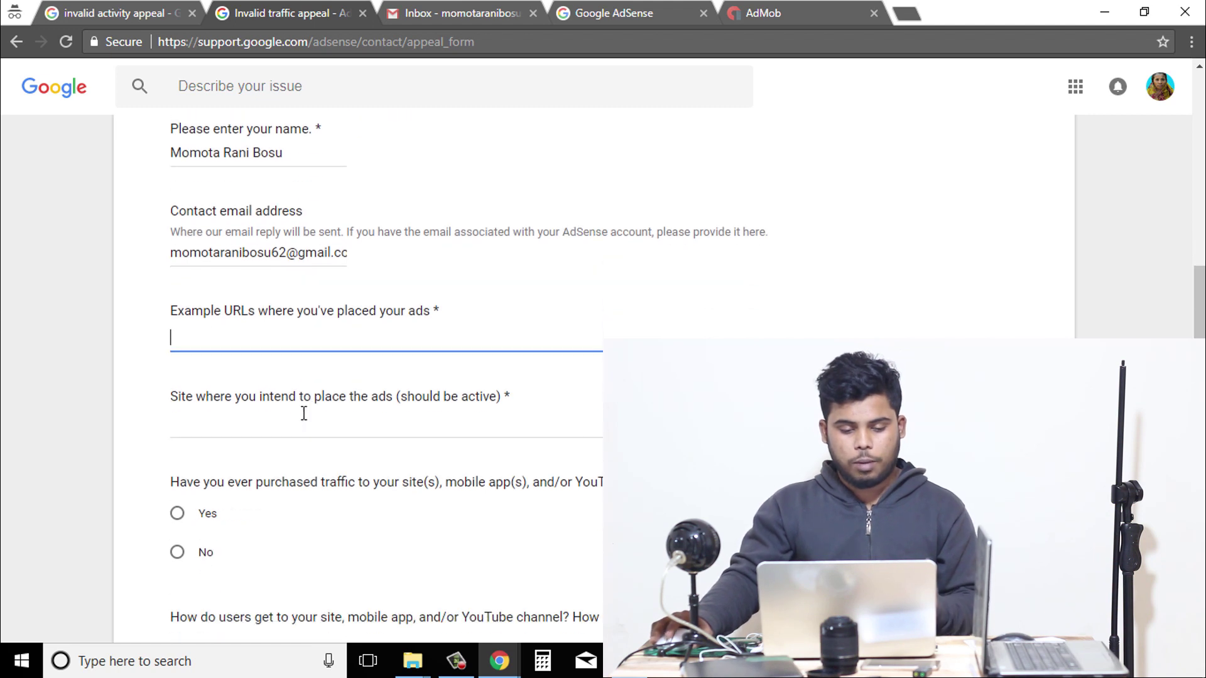
click(280, 433)
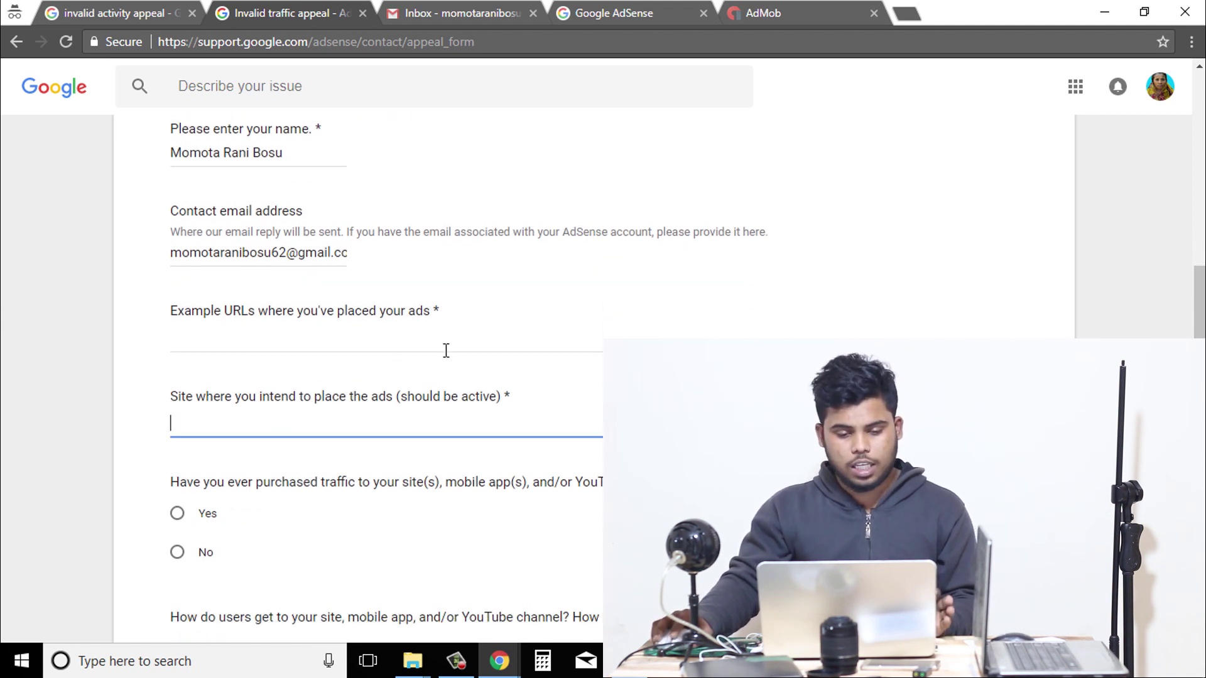
Step: Copy the AdMob error page address into both the example URLs and intended-site answers
click(762, 12)
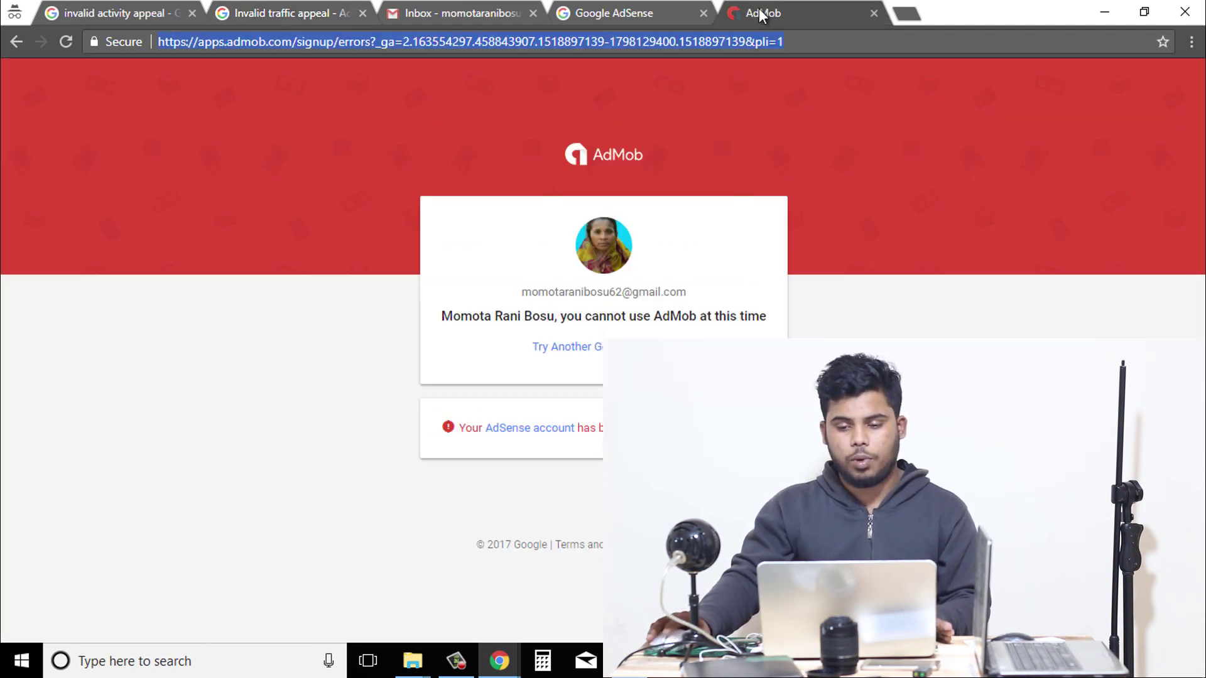
click(902, 107)
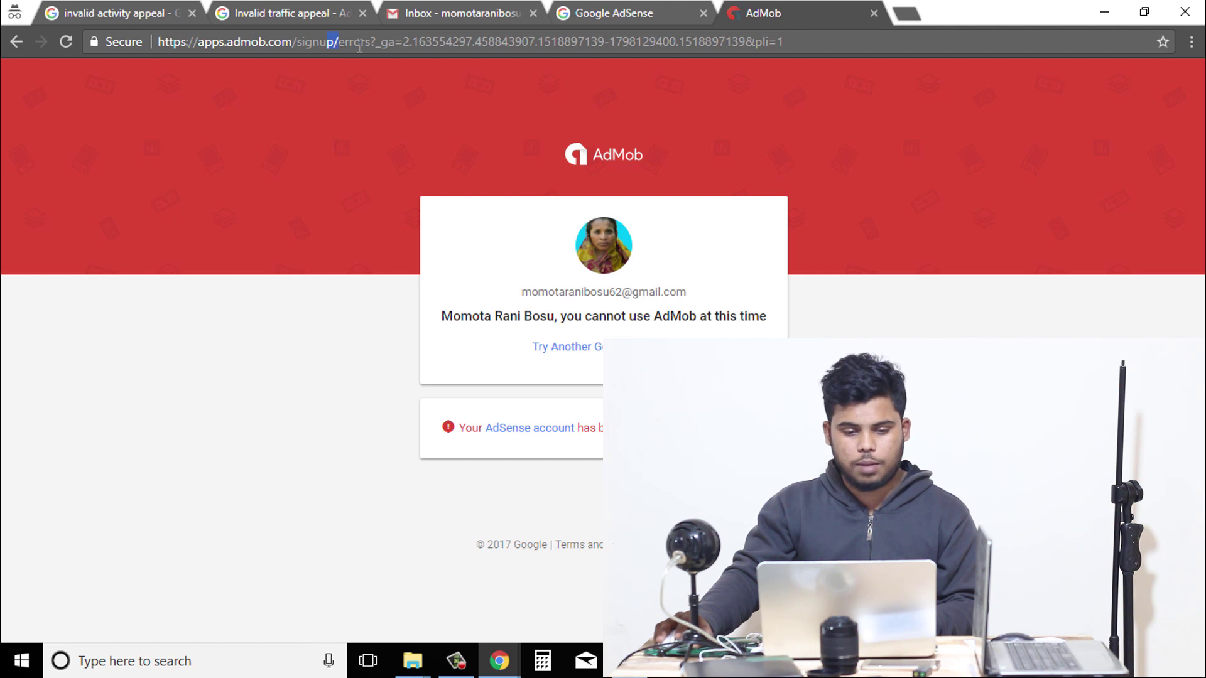
drag(802, 42, 166, 38)
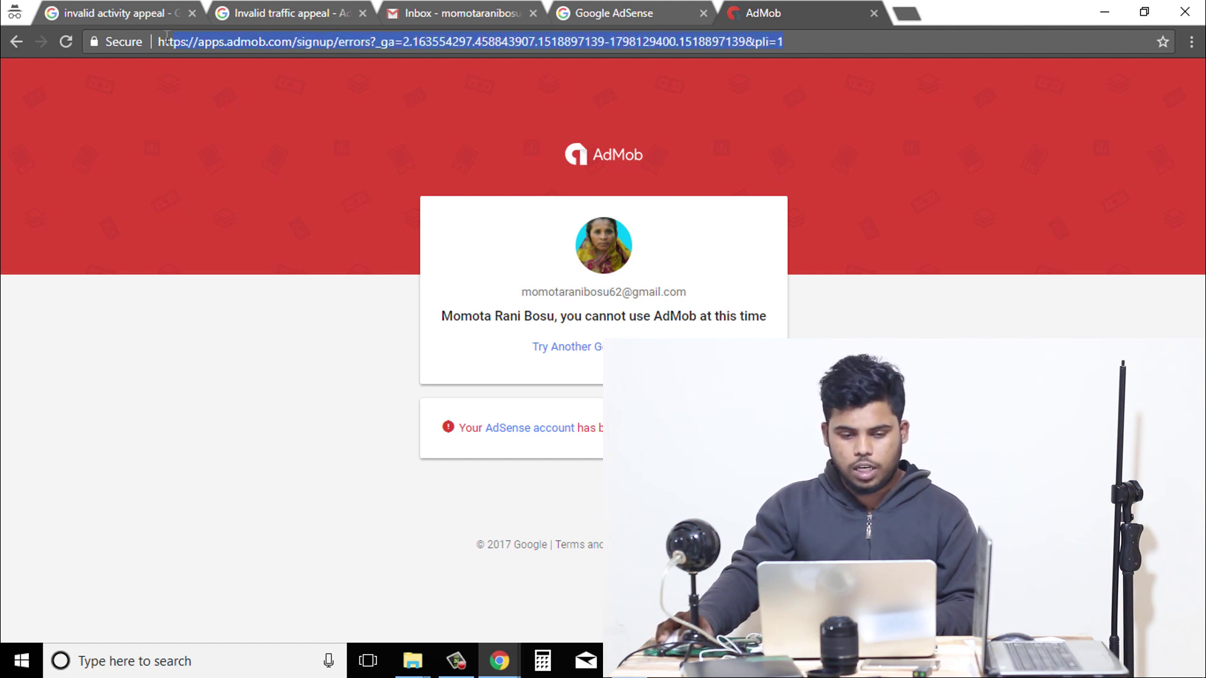
right_click(253, 51)
click(314, 105)
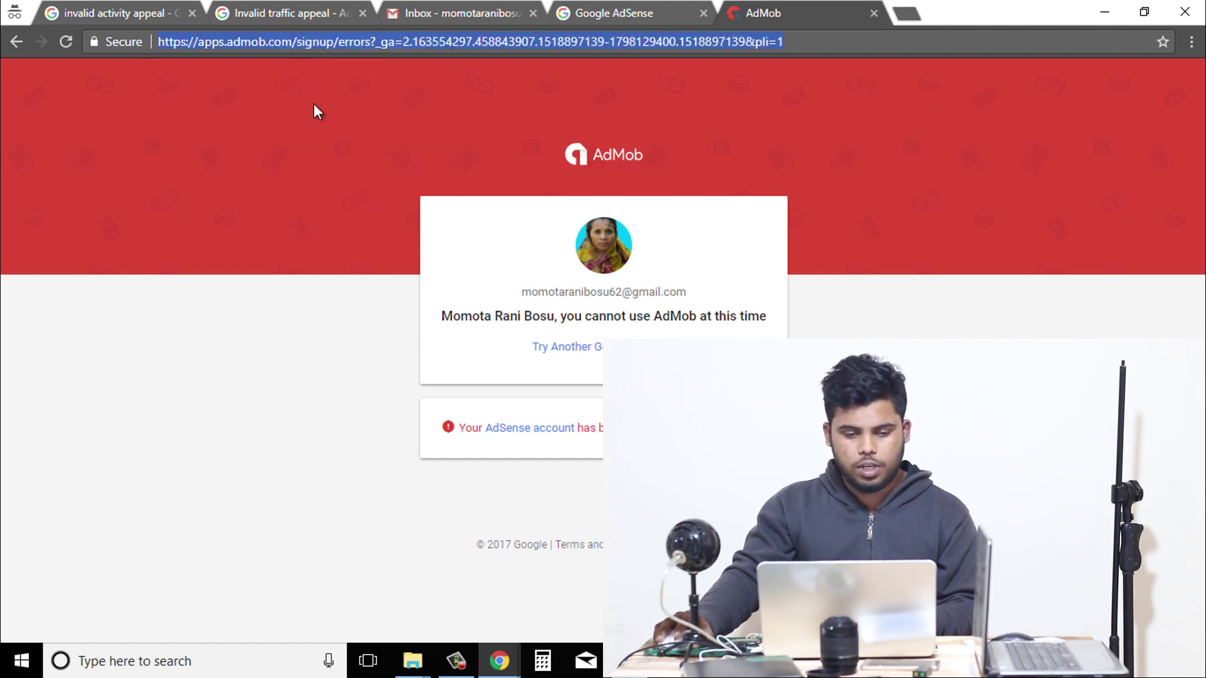
click(290, 9)
click(256, 342)
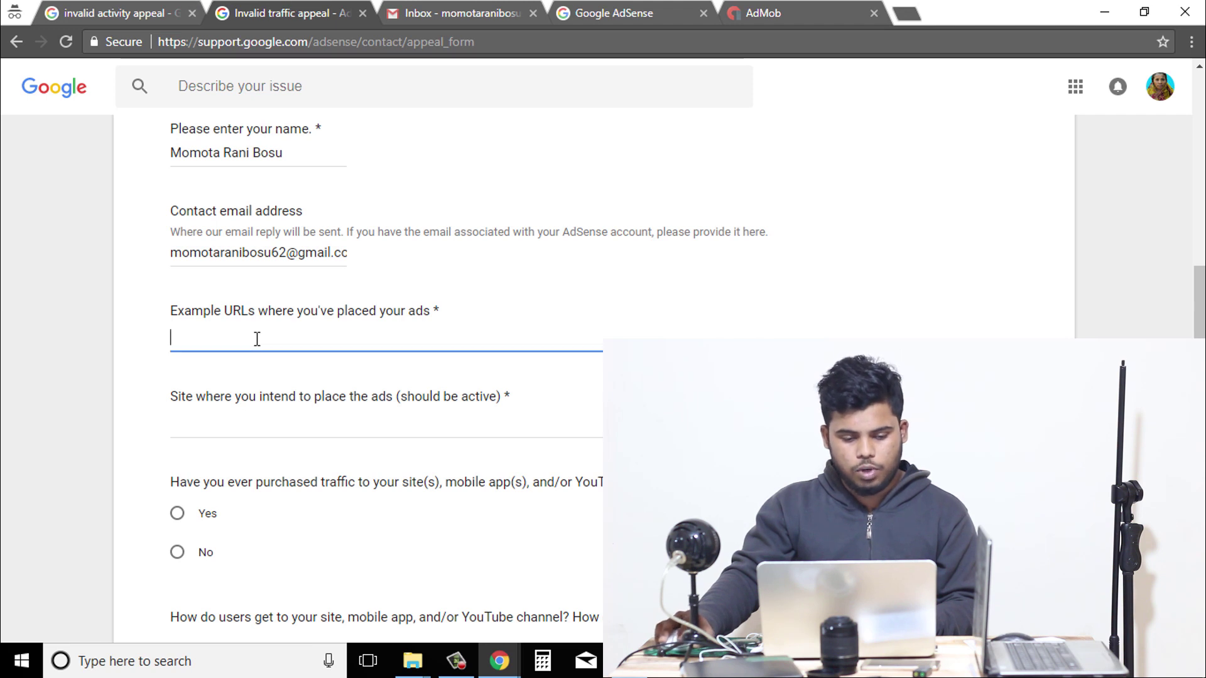
key(ctrl+v)
click(237, 425)
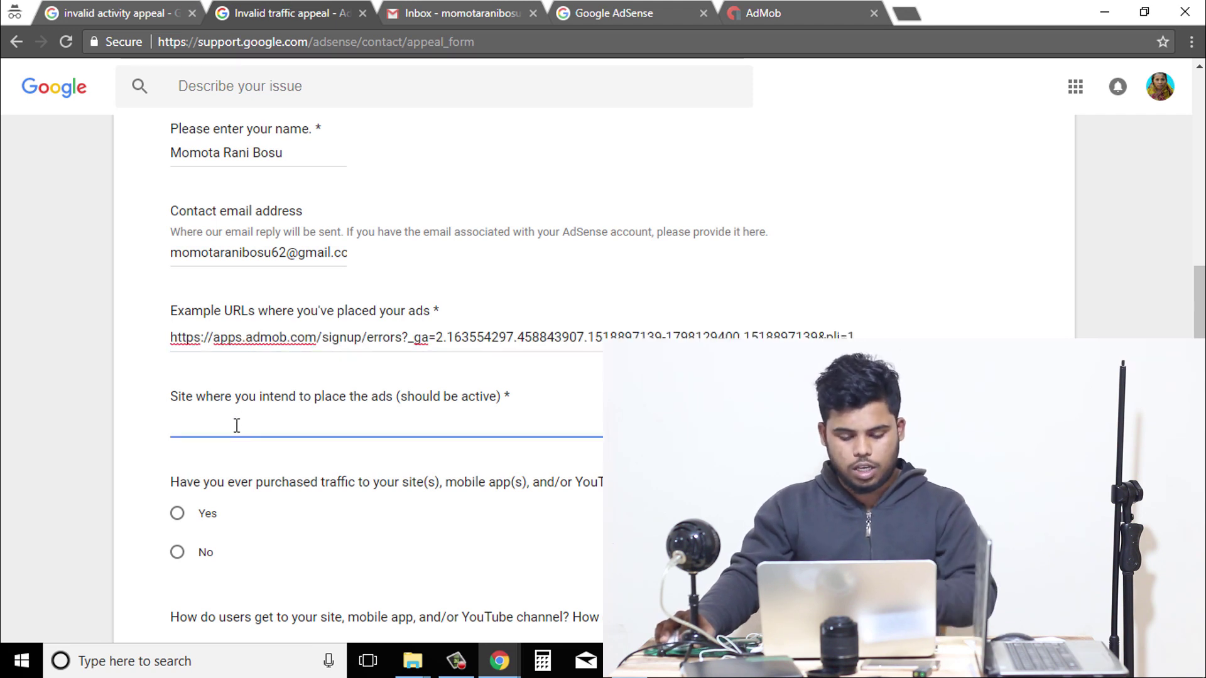
key(ctrl+v)
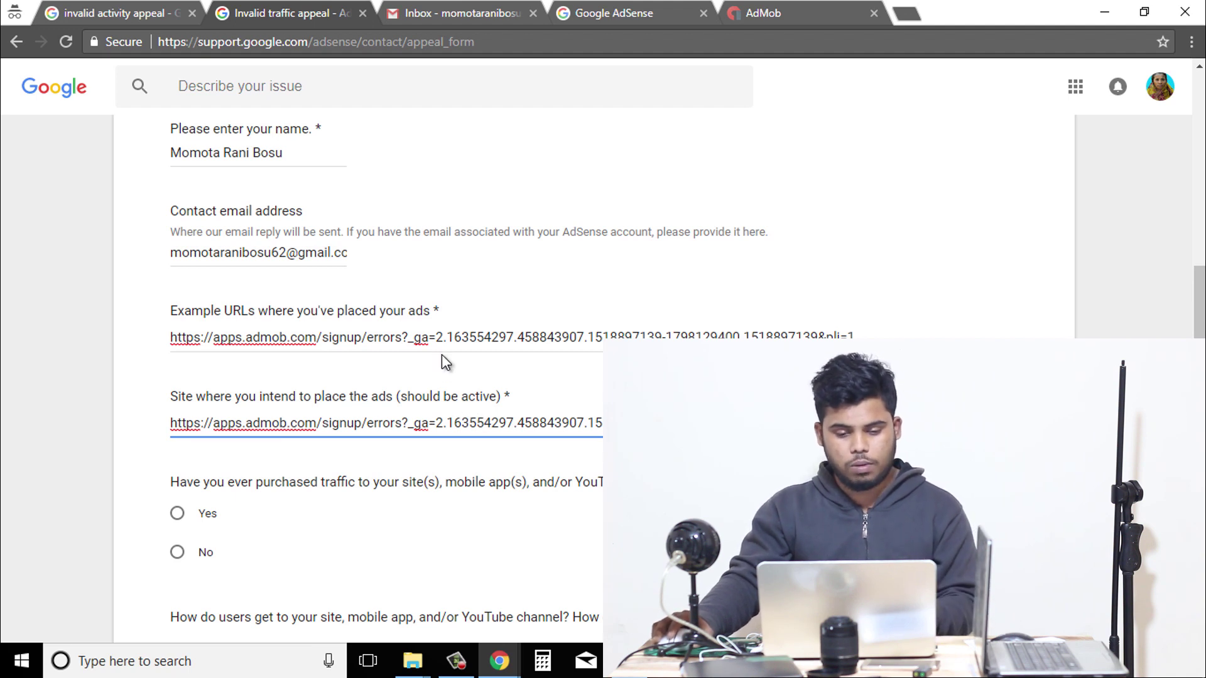
click(747, 11)
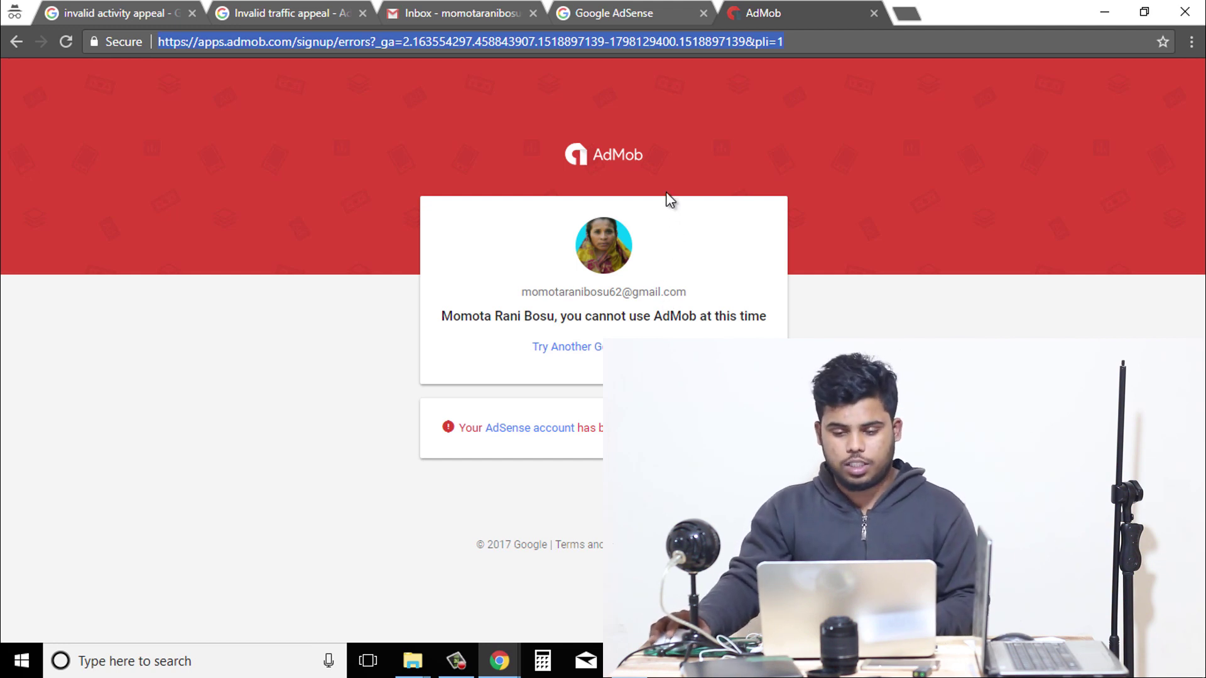
click(679, 139)
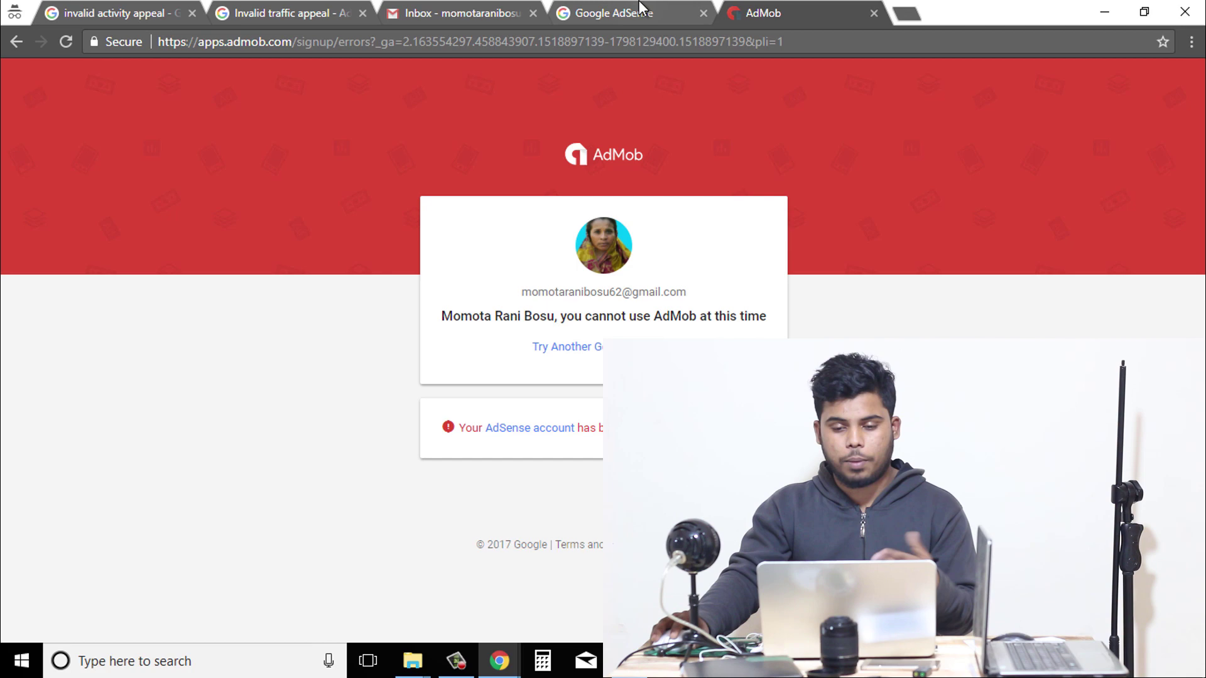
click(461, 12)
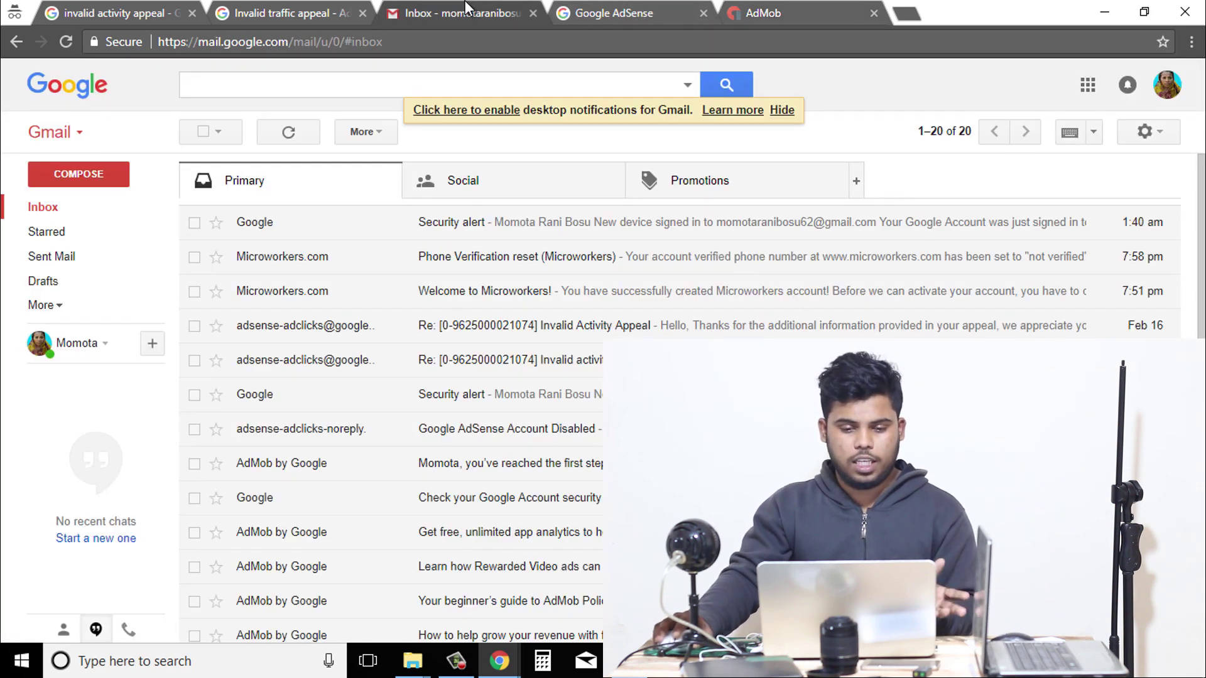
click(264, 12)
scroll(355, 289, down, 1)
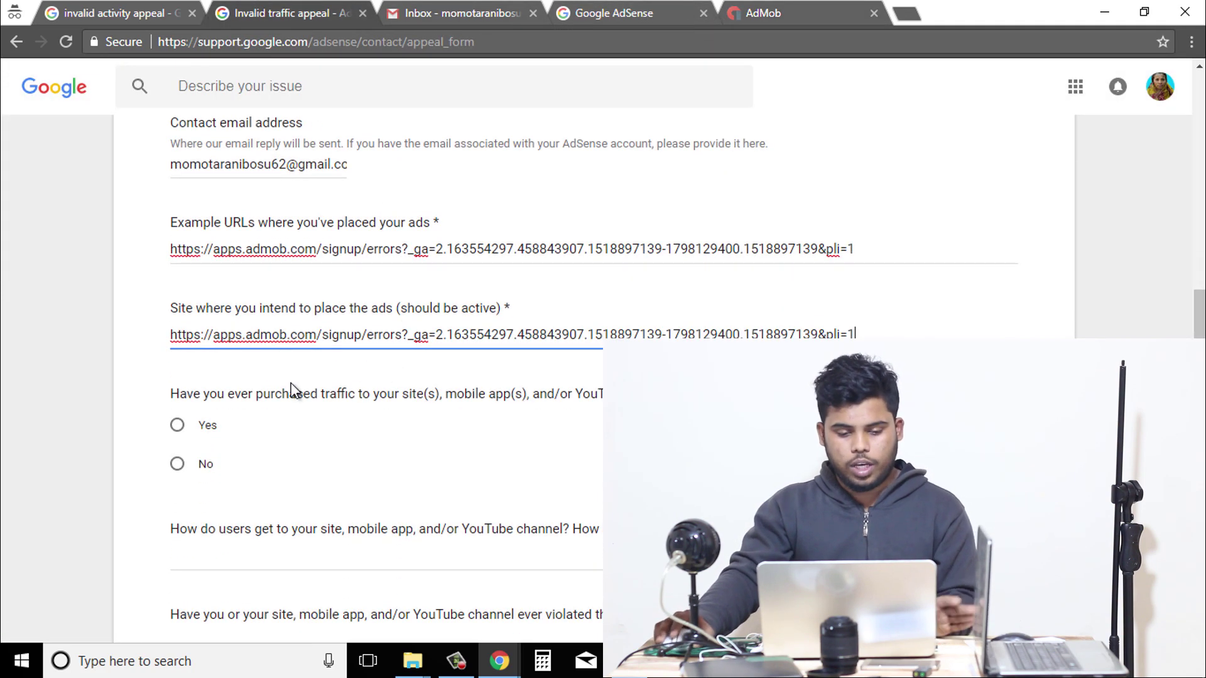
scroll(327, 391, down, 1)
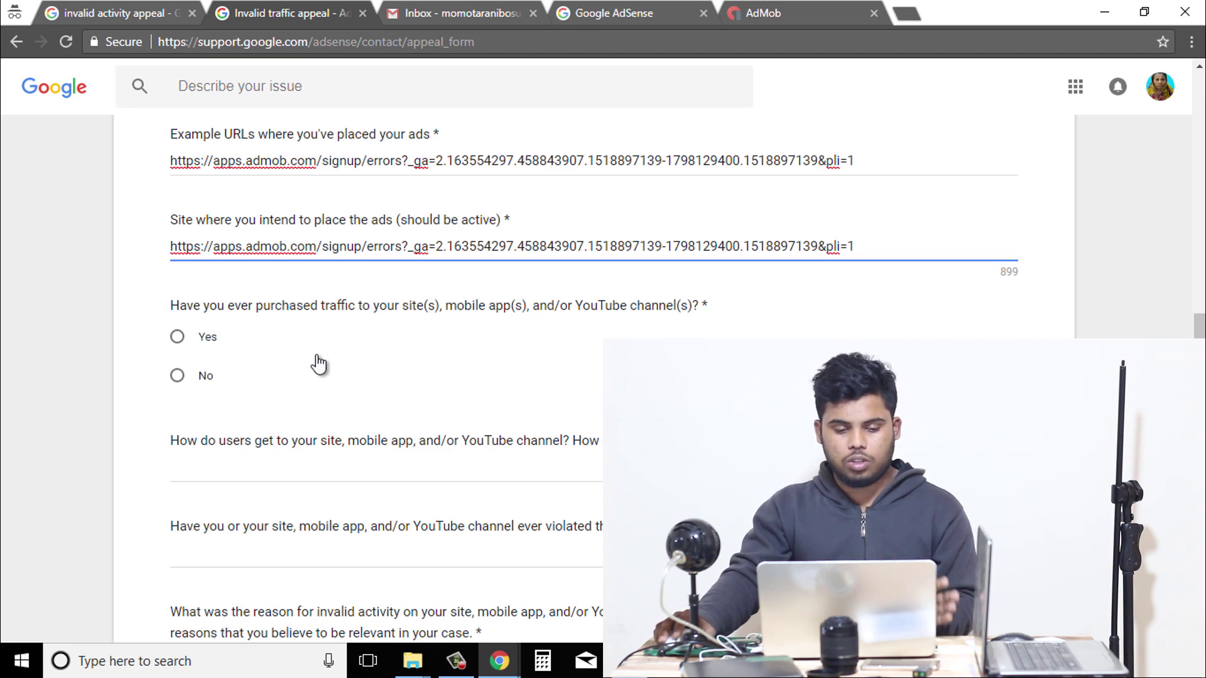
Step: Answer No to purchased traffic and move to the how-users-reach-the-site answer
click(207, 377)
scroll(558, 333, down, 3)
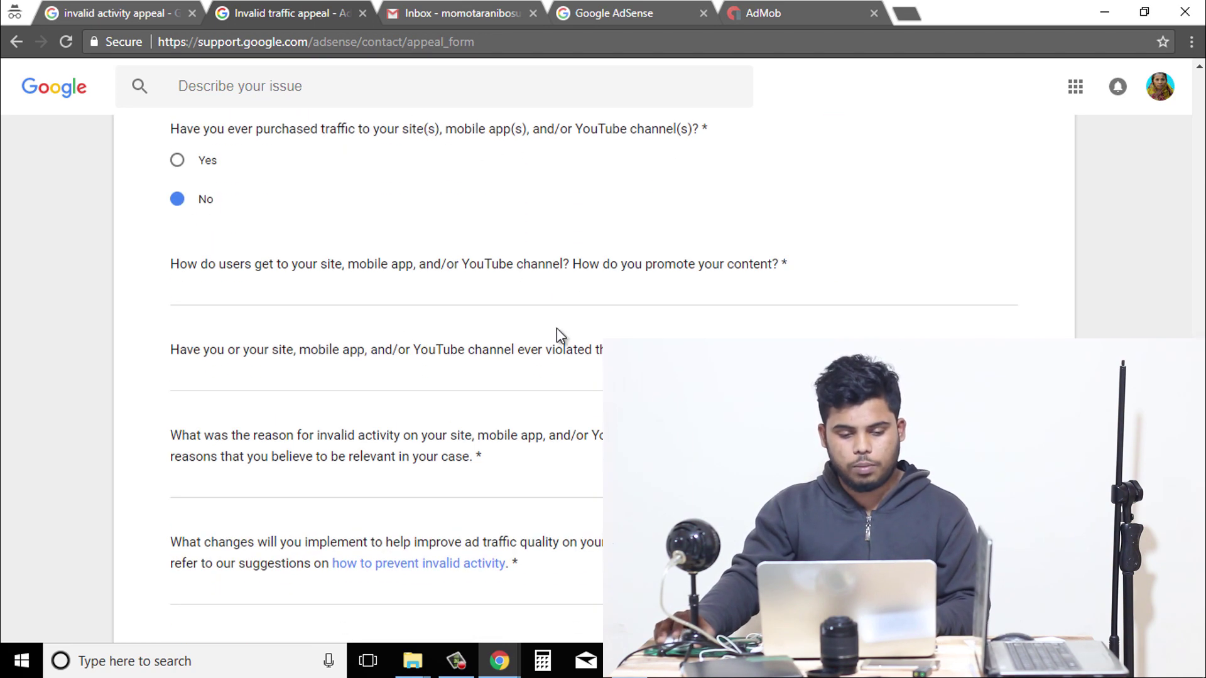
click(272, 299)
scroll(340, 314, down, 2)
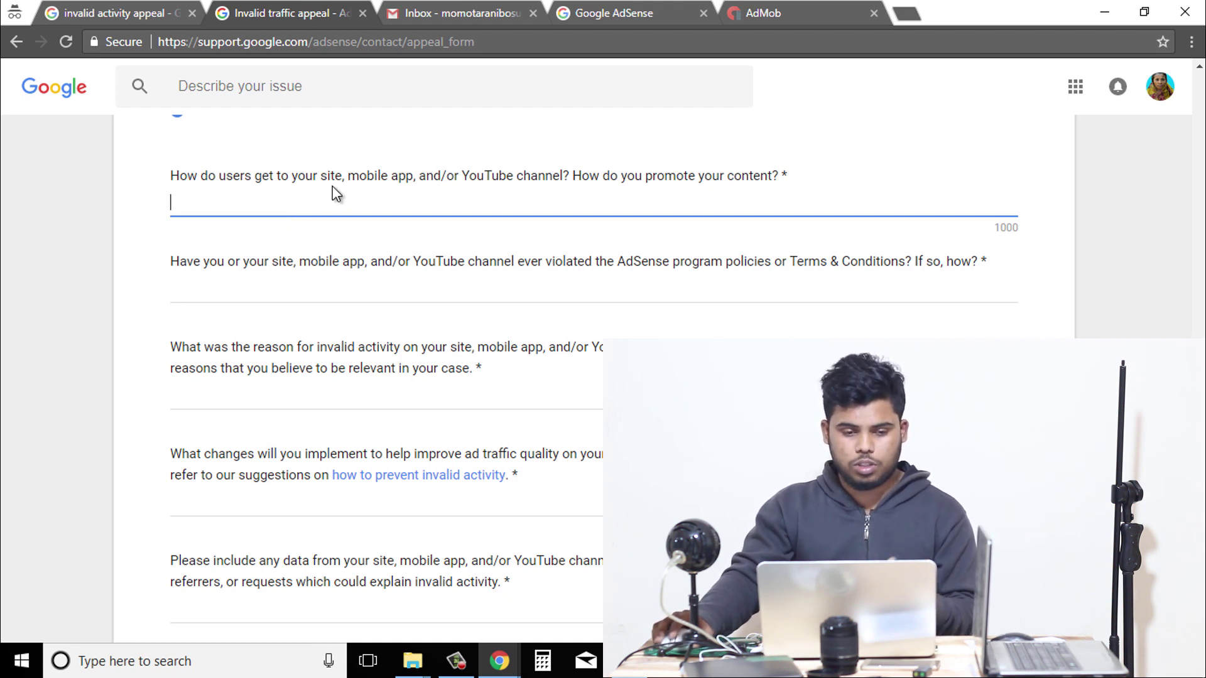
mouse_move(499, 661)
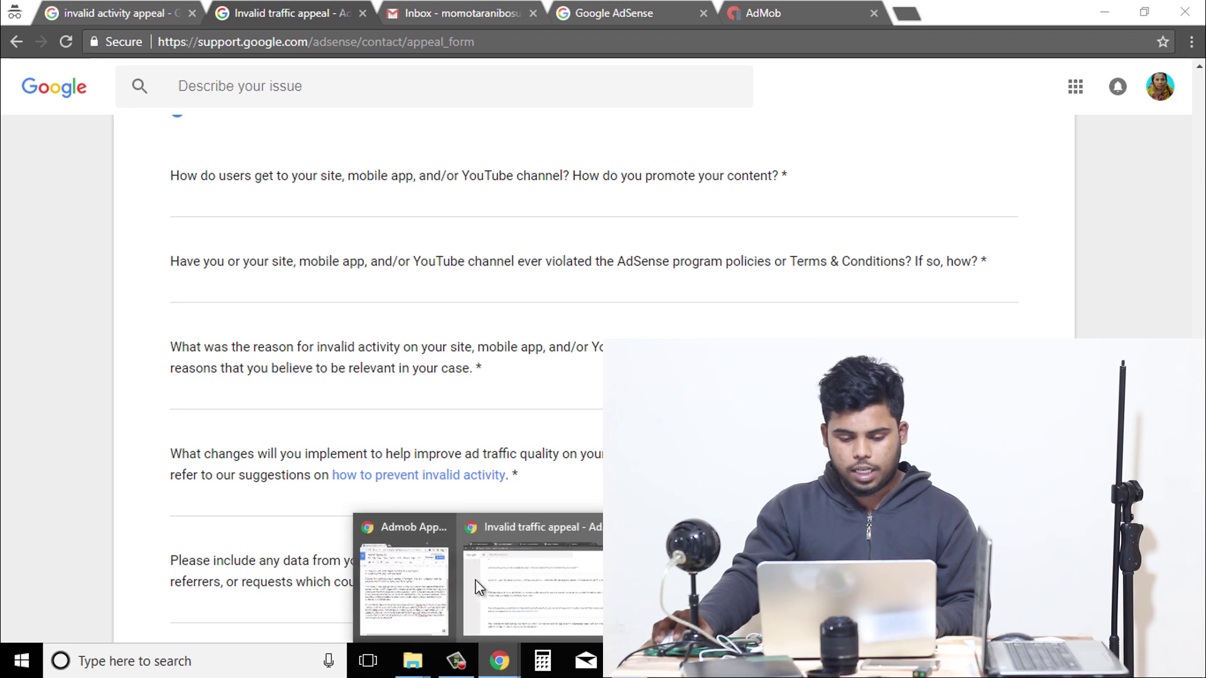
Step: Paste the Admob Appeal document's first paragraph into the promotion answer
click(450, 500)
drag(909, 24, 920, 8)
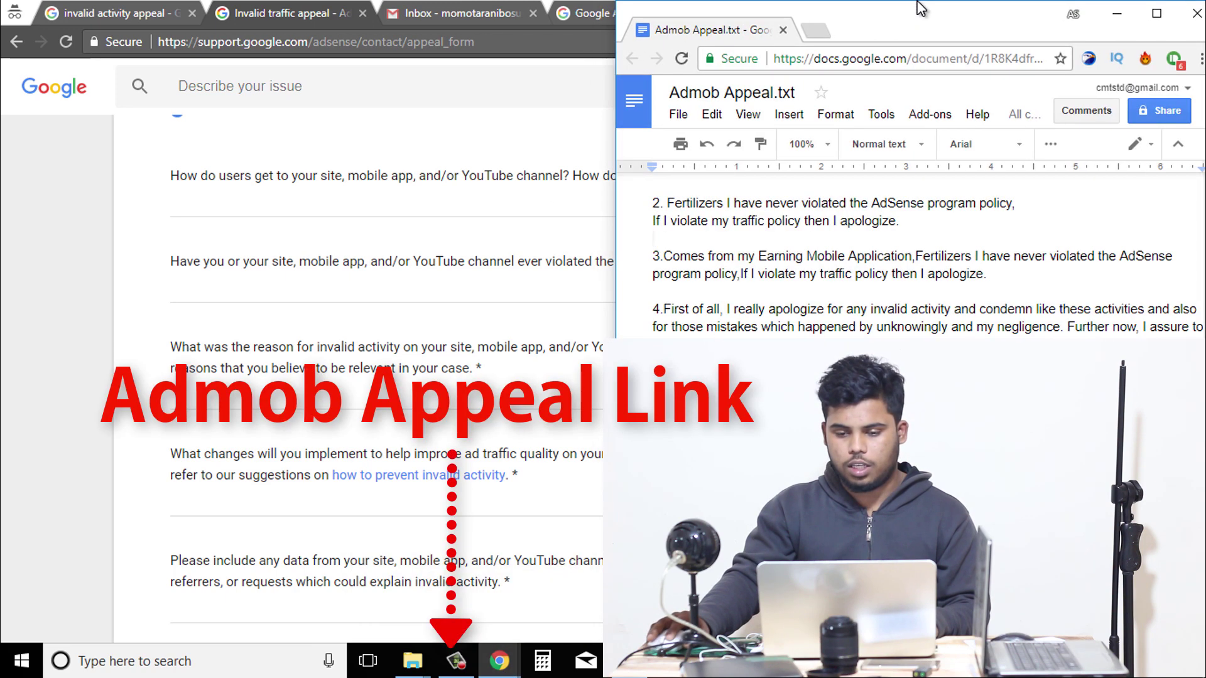
scroll(737, 255, up, 5)
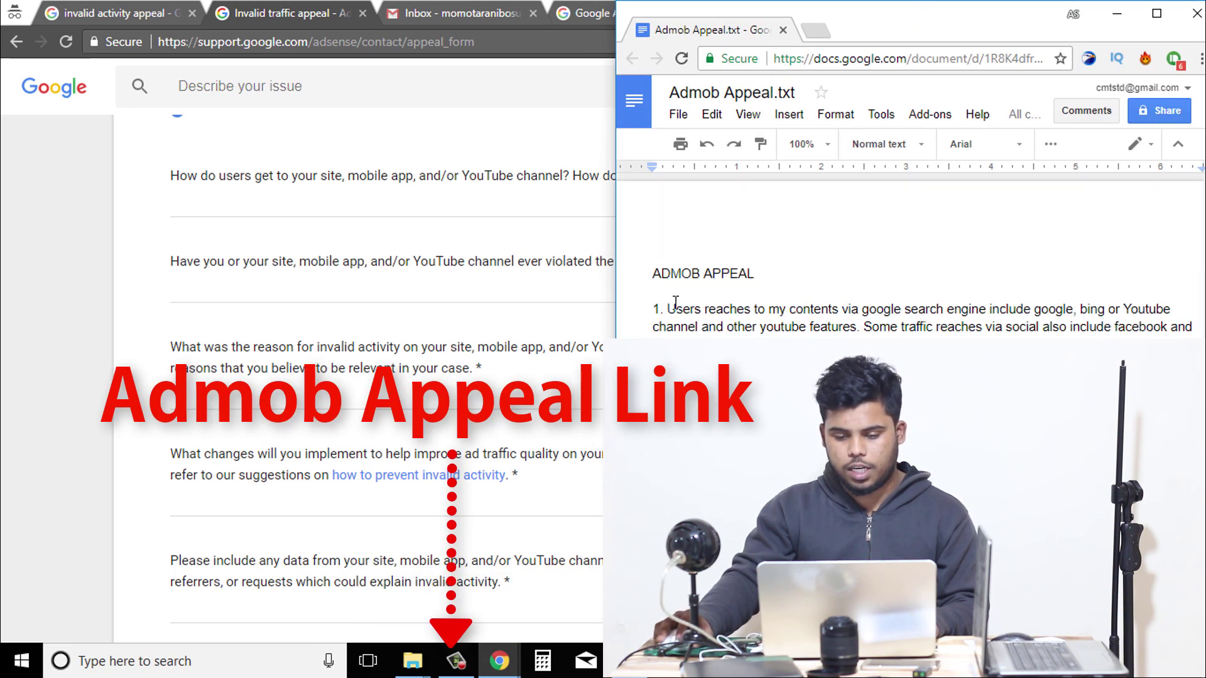
mouse_move(667, 308)
mouse_down()
mouse_move(695, 335)
mouse_move(667, 309)
mouse_up()
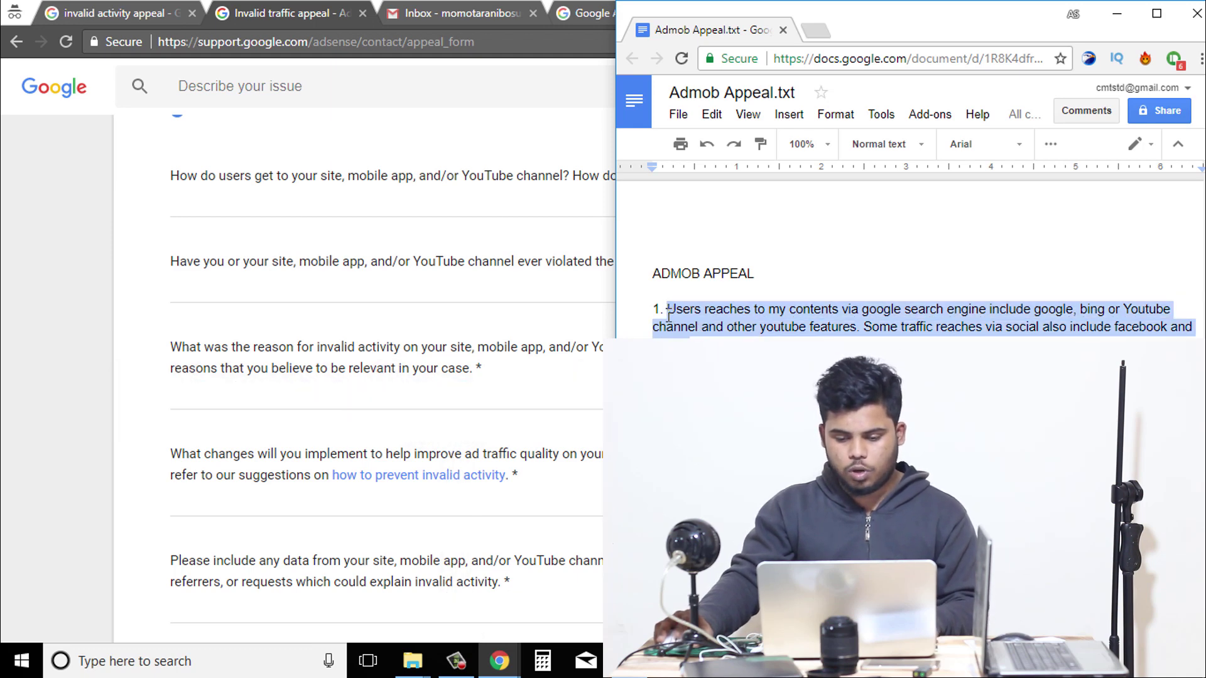
right_click(691, 327)
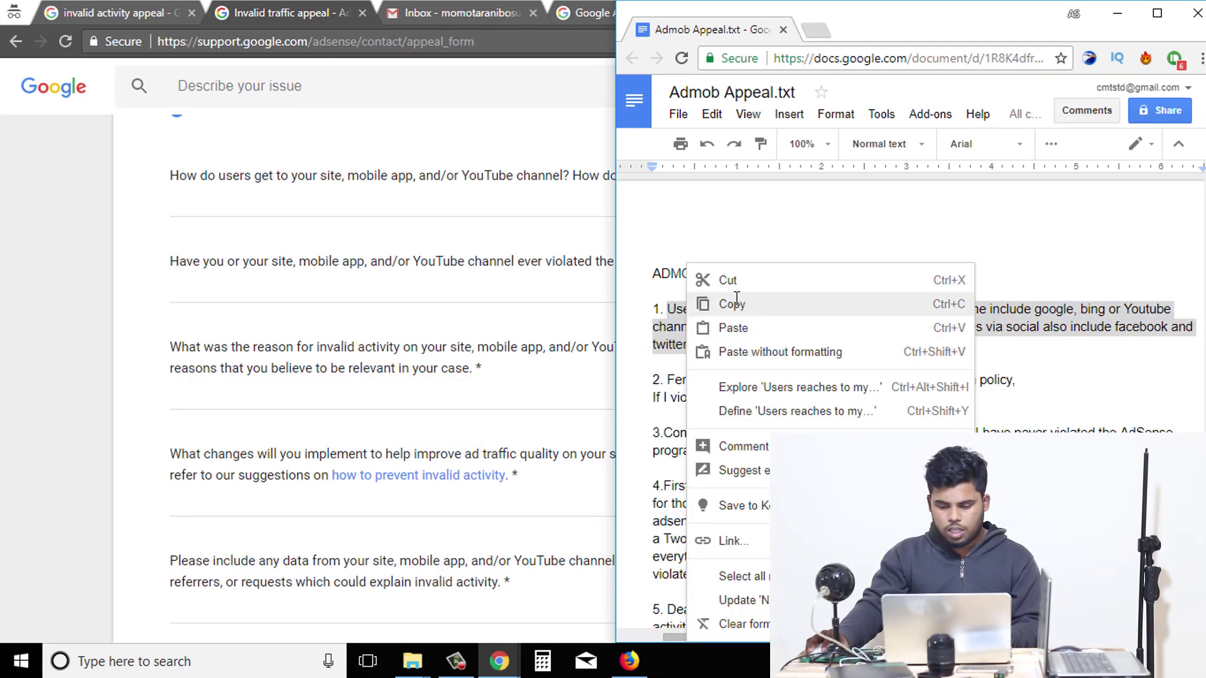
click(707, 301)
click(361, 208)
key(ctrl+v)
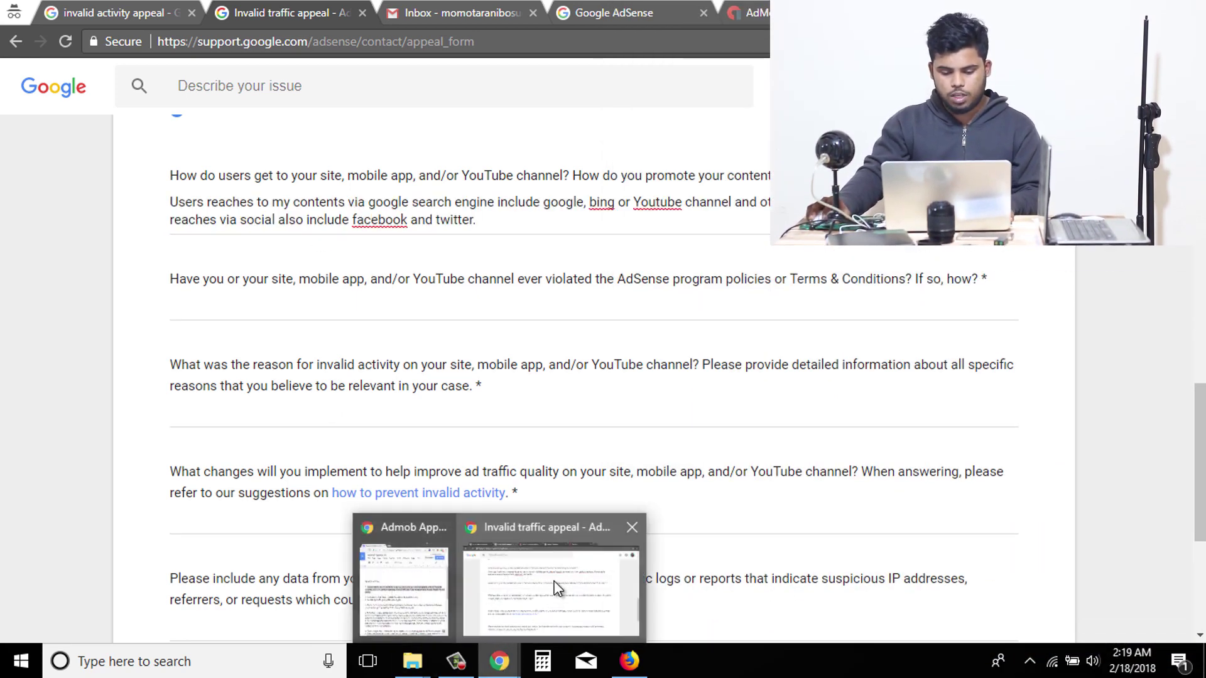
Step: Paste the second paragraph, about never violating policy, into the policy-violation answer
right_click(498, 659)
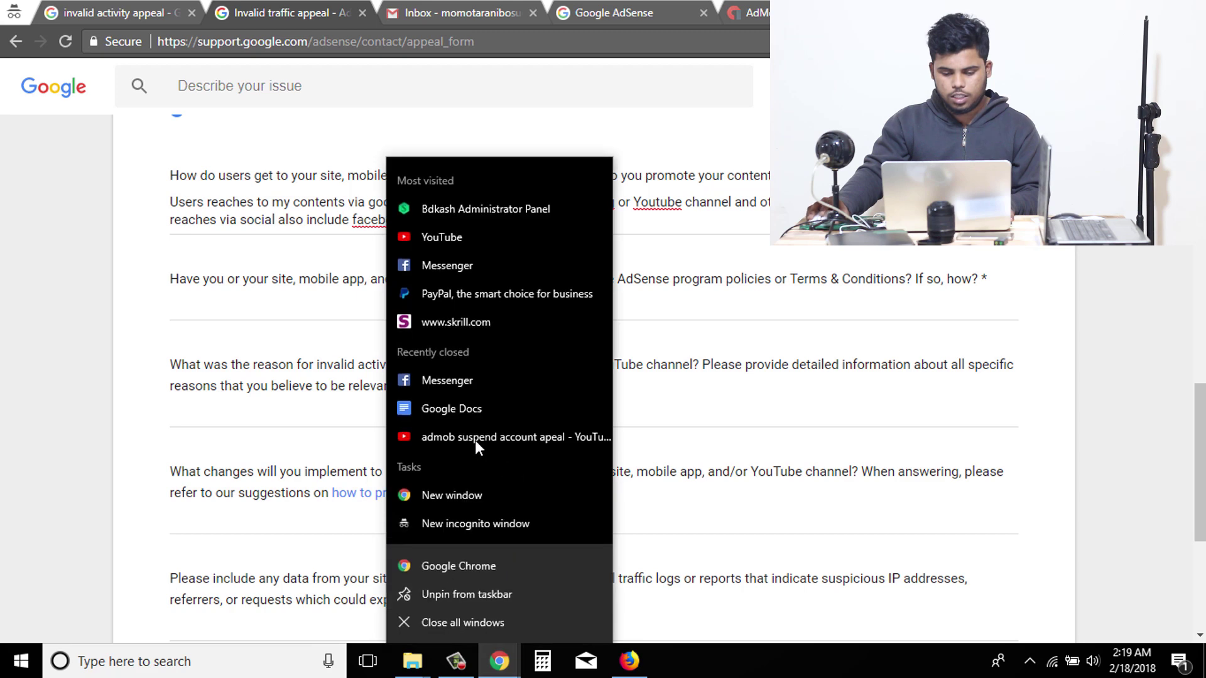
click(497, 660)
click(426, 594)
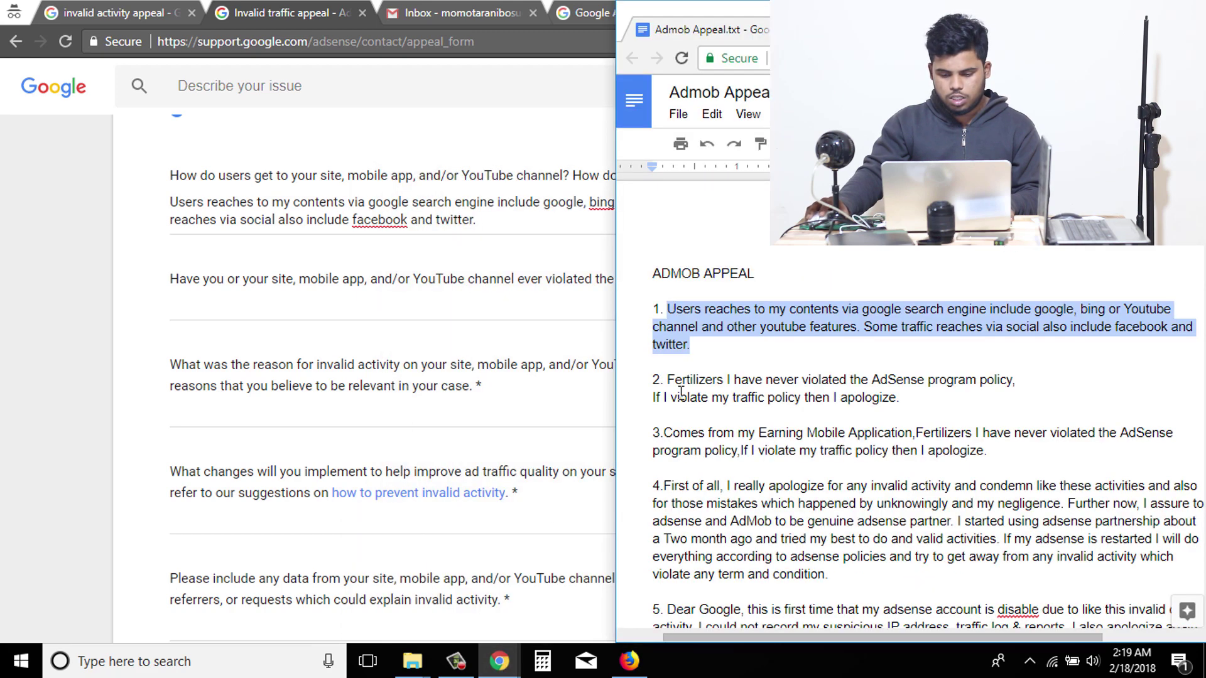
drag(898, 398, 674, 380)
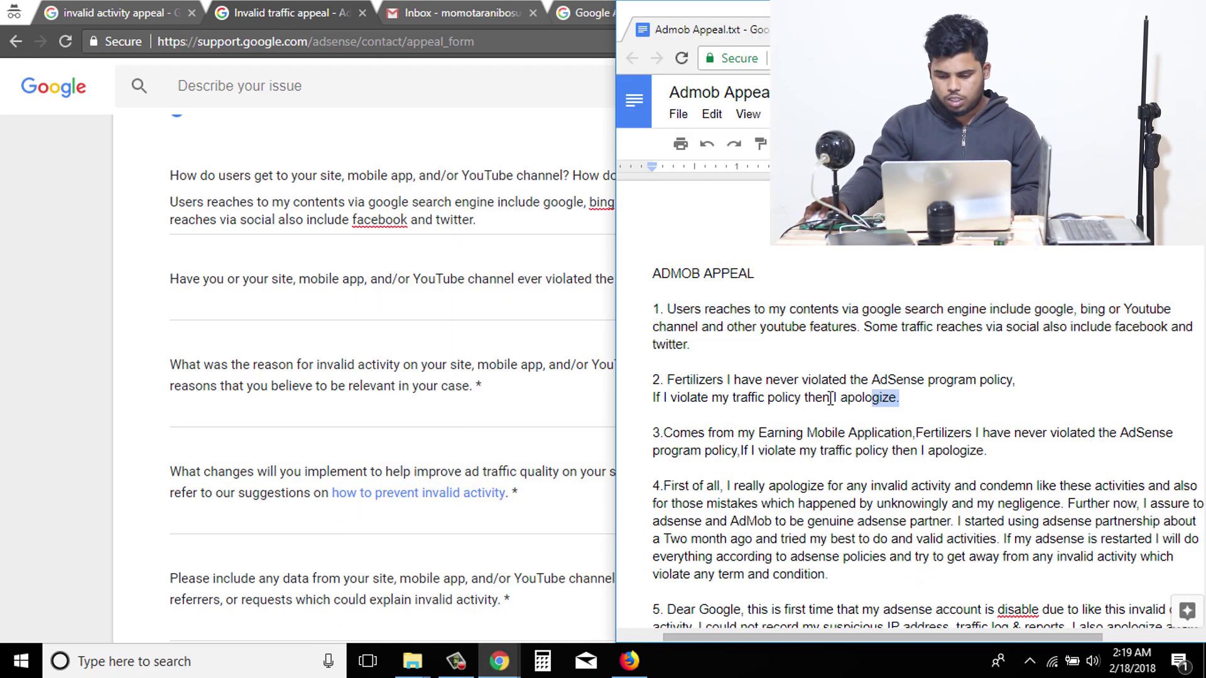
right_click(675, 381)
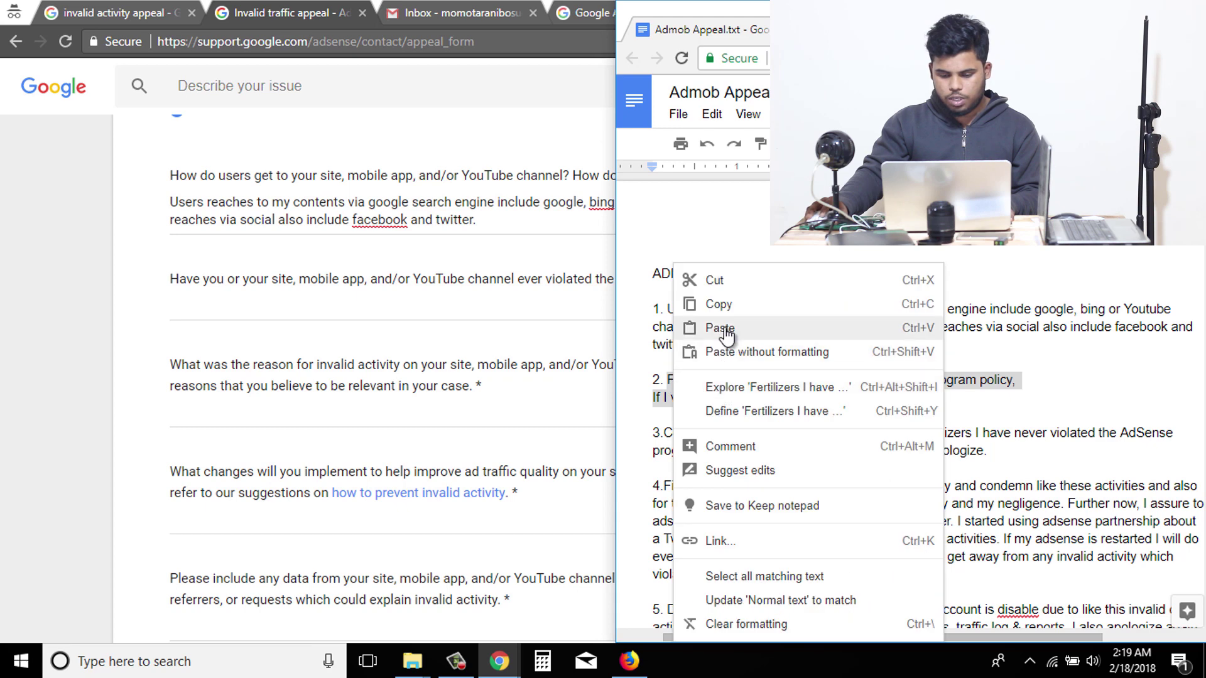
click(703, 304)
click(362, 313)
right_click(362, 313)
click(432, 409)
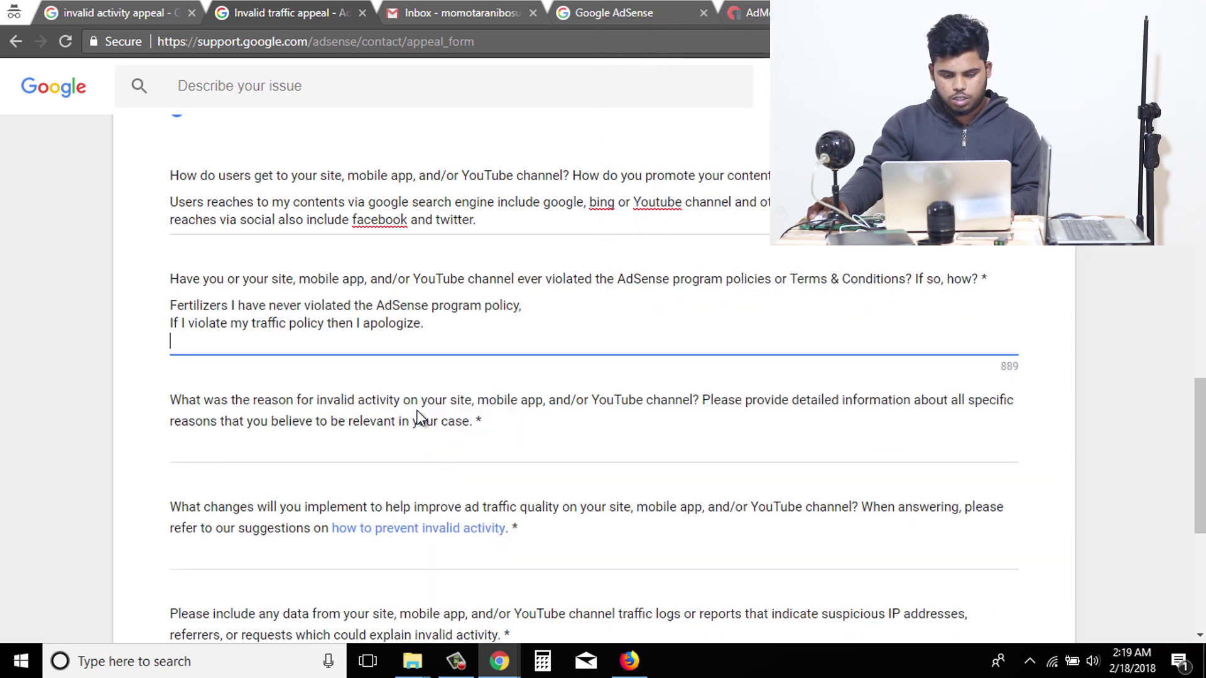
Step: Paste the third paragraph, about the Earning Mobile Application, into the invalid-activity reason answer
mouse_move(499, 662)
click(405, 587)
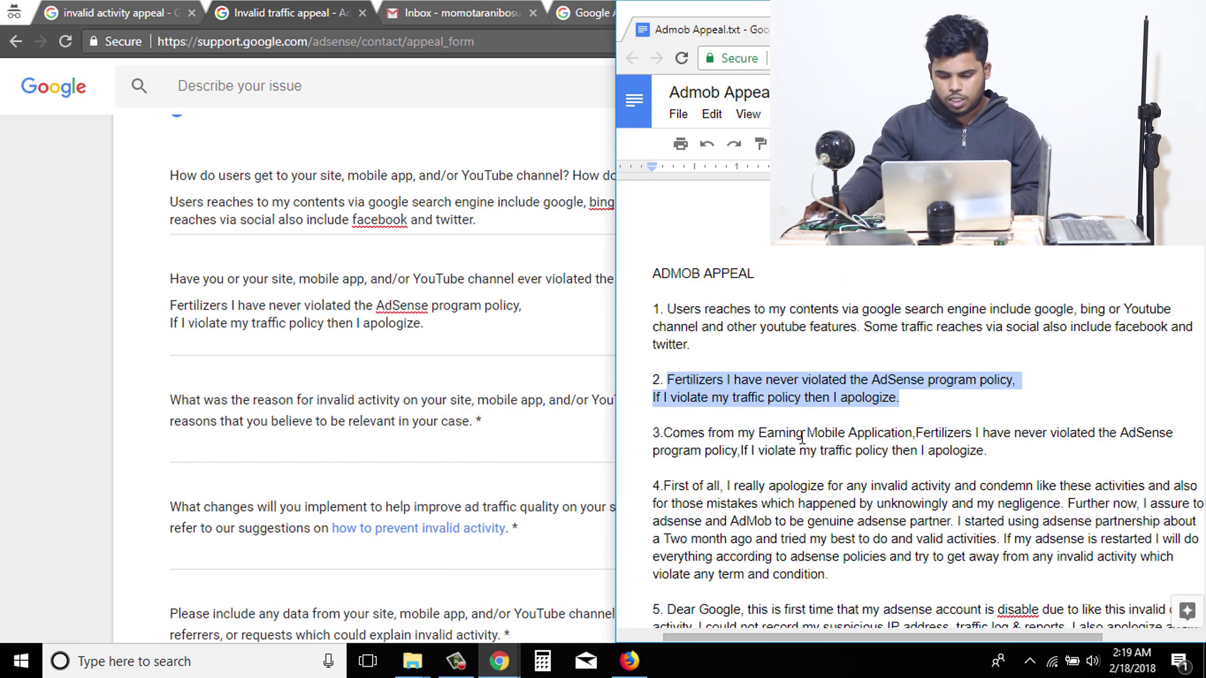
drag(987, 450, 674, 435)
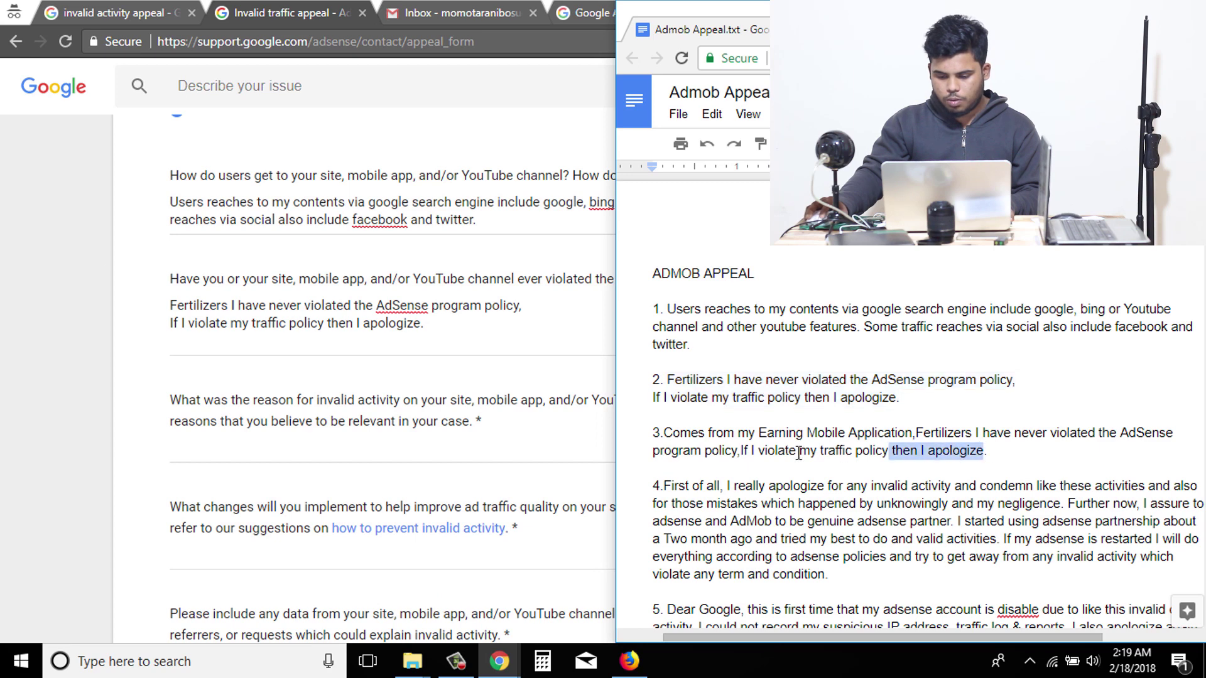
right_click(667, 435)
click(722, 305)
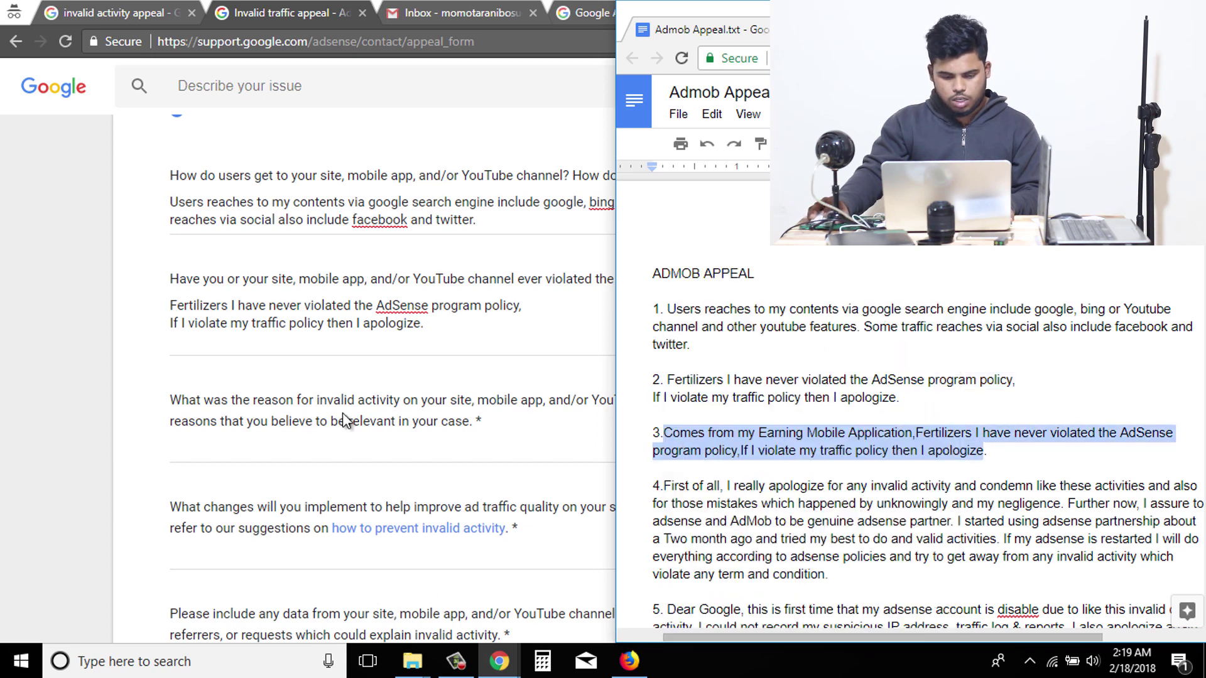
click(355, 463)
right_click(356, 463)
click(390, 301)
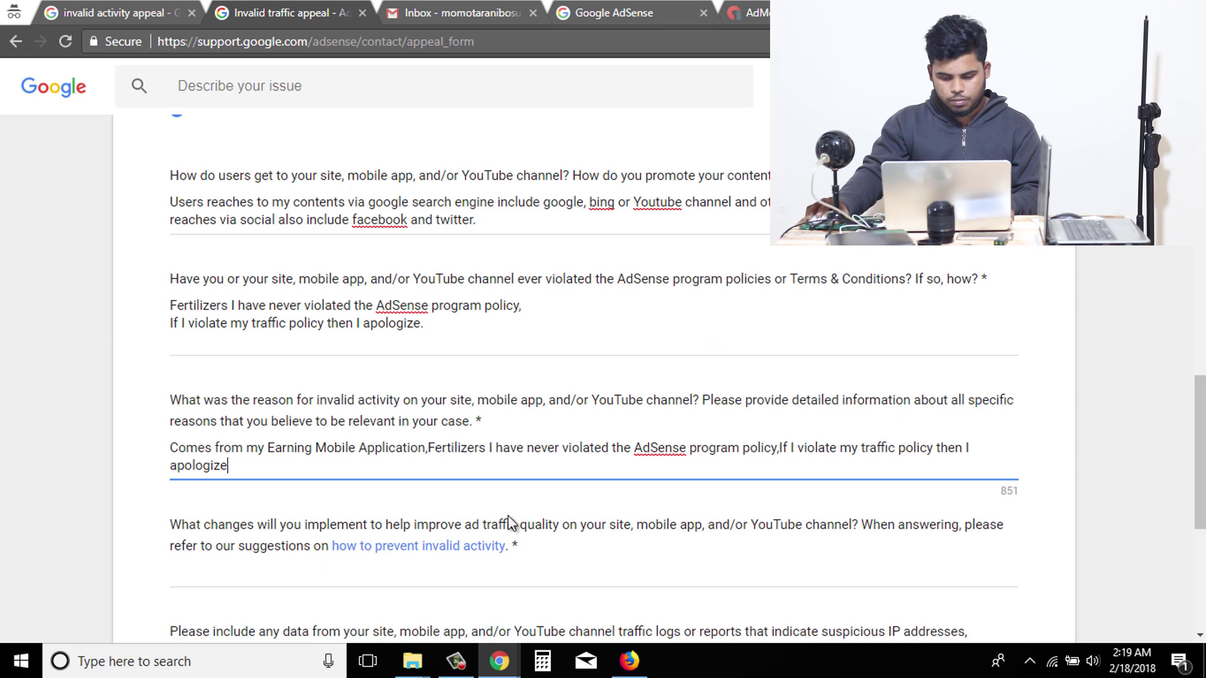
scroll(510, 523, down, 1)
Step: Paste the document's fourth, apology paragraph into the improvement-plan answer
click(499, 660)
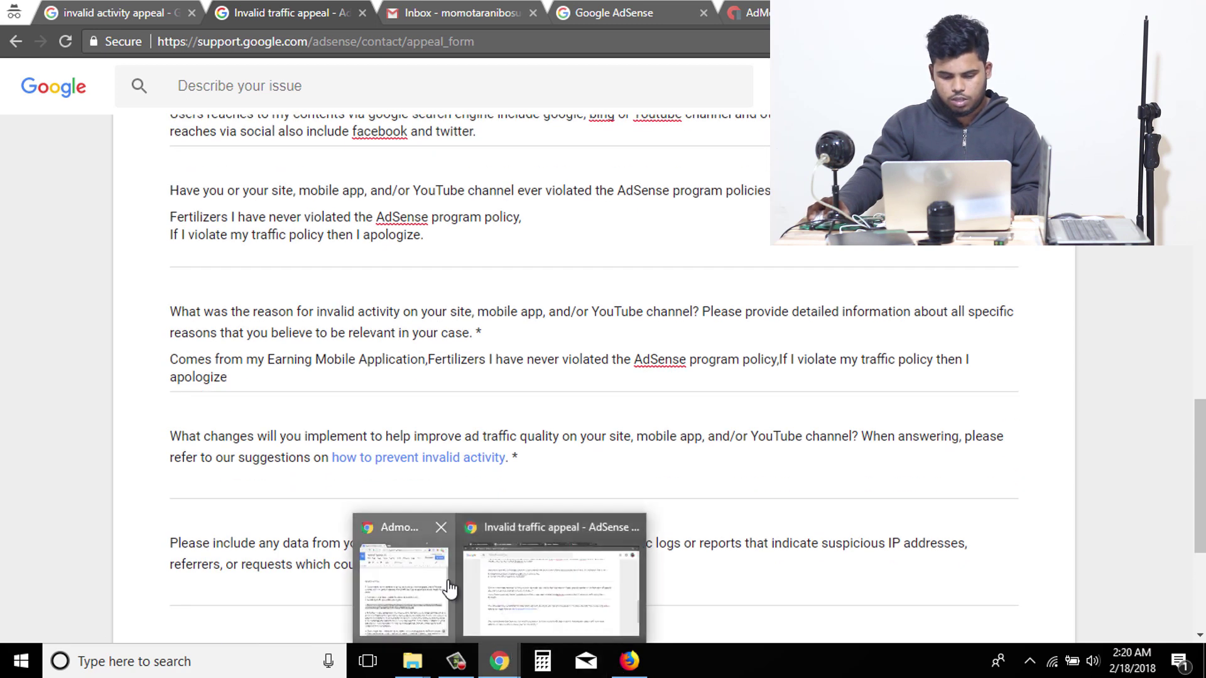
click(449, 589)
scroll(813, 509, down, 2)
scroll(852, 423, down, 1)
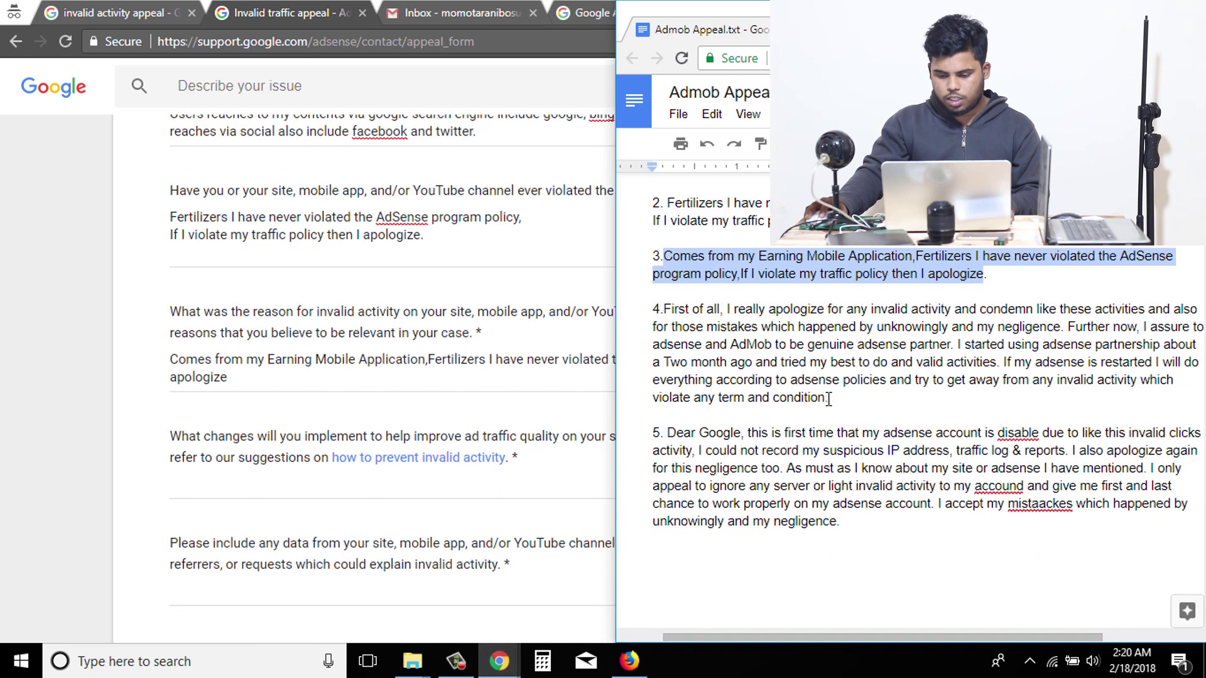
drag(829, 399, 674, 314)
right_click(666, 308)
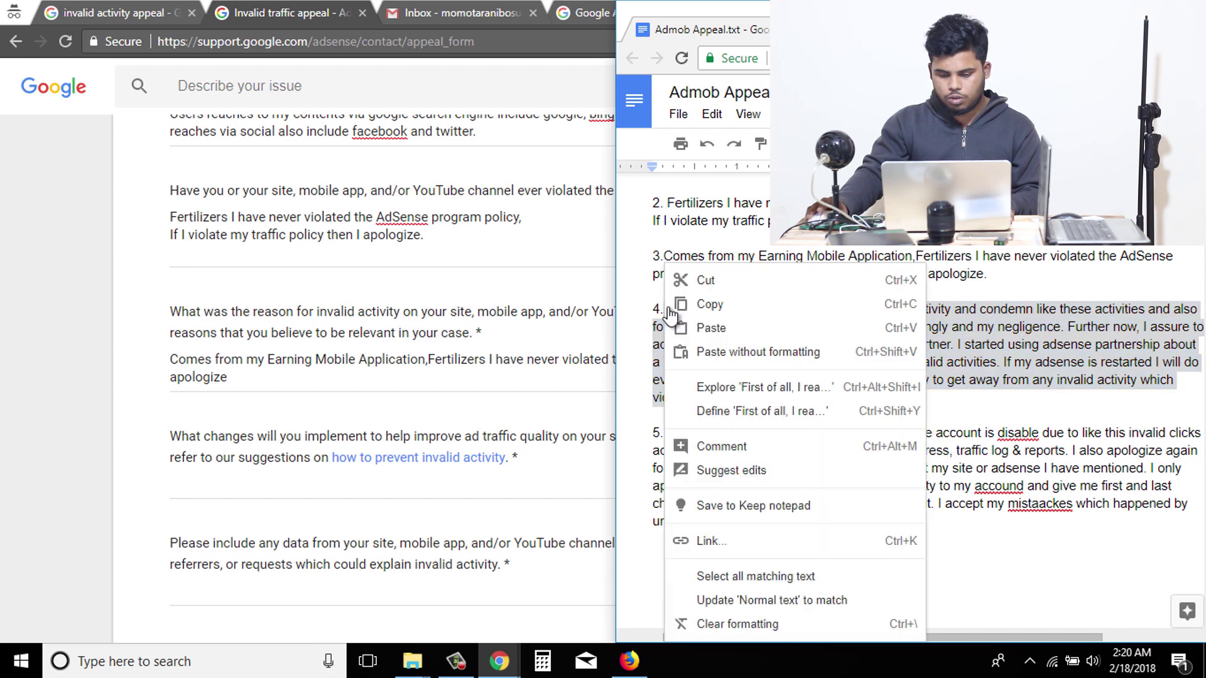
click(709, 306)
click(307, 383)
right_click(310, 379)
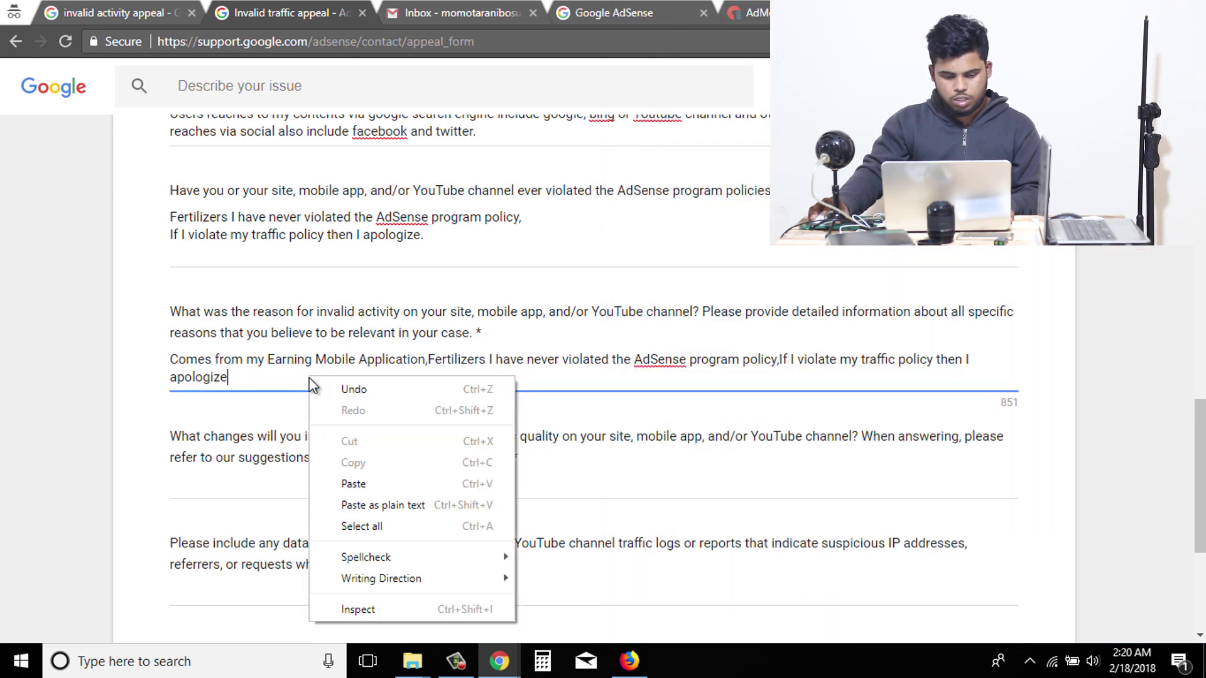
click(263, 421)
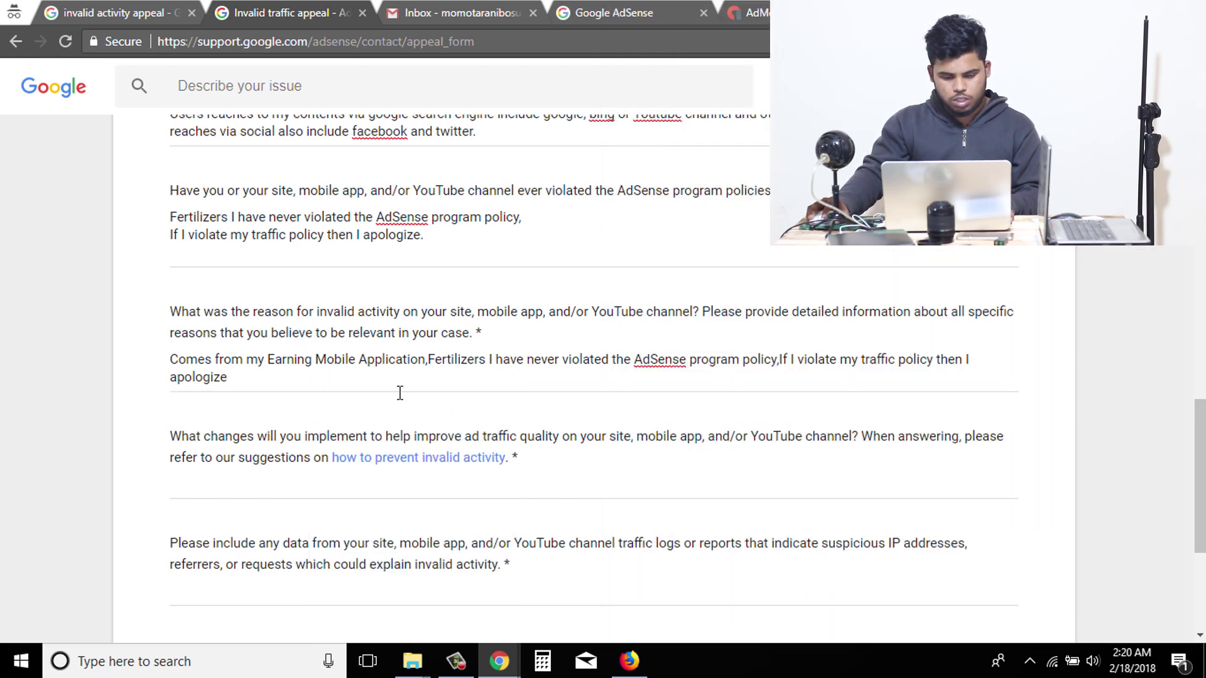
scroll(413, 408, down, 3)
click(344, 312)
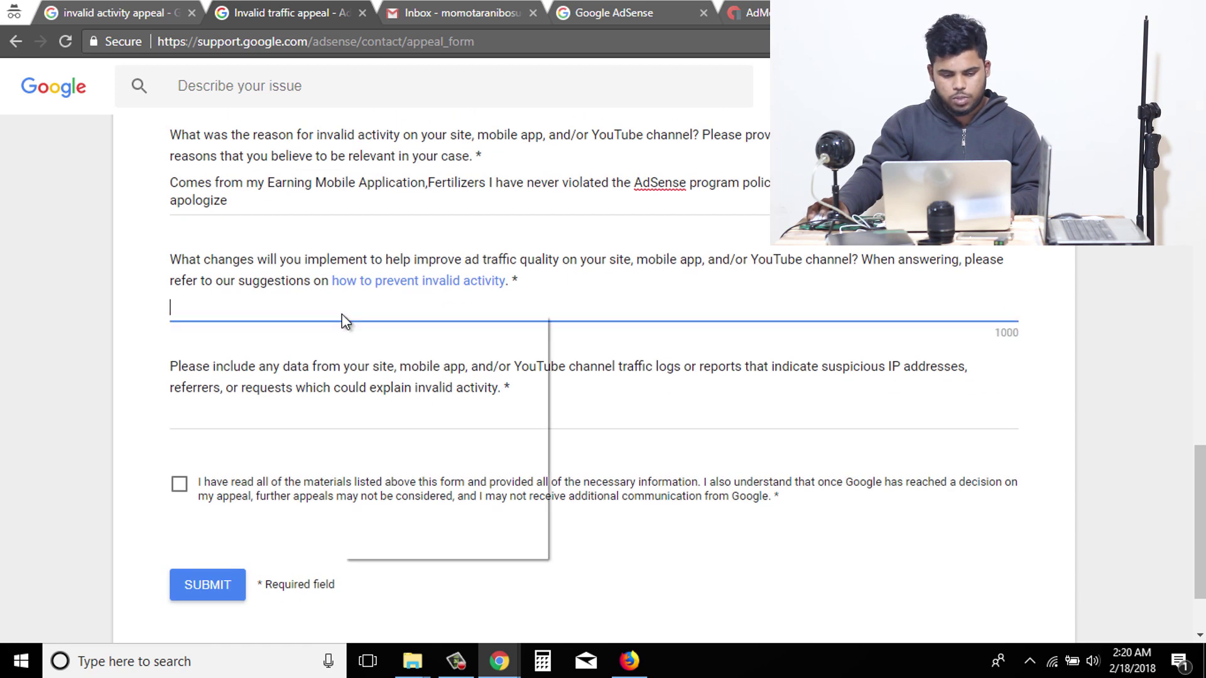
right_click(344, 318)
click(422, 420)
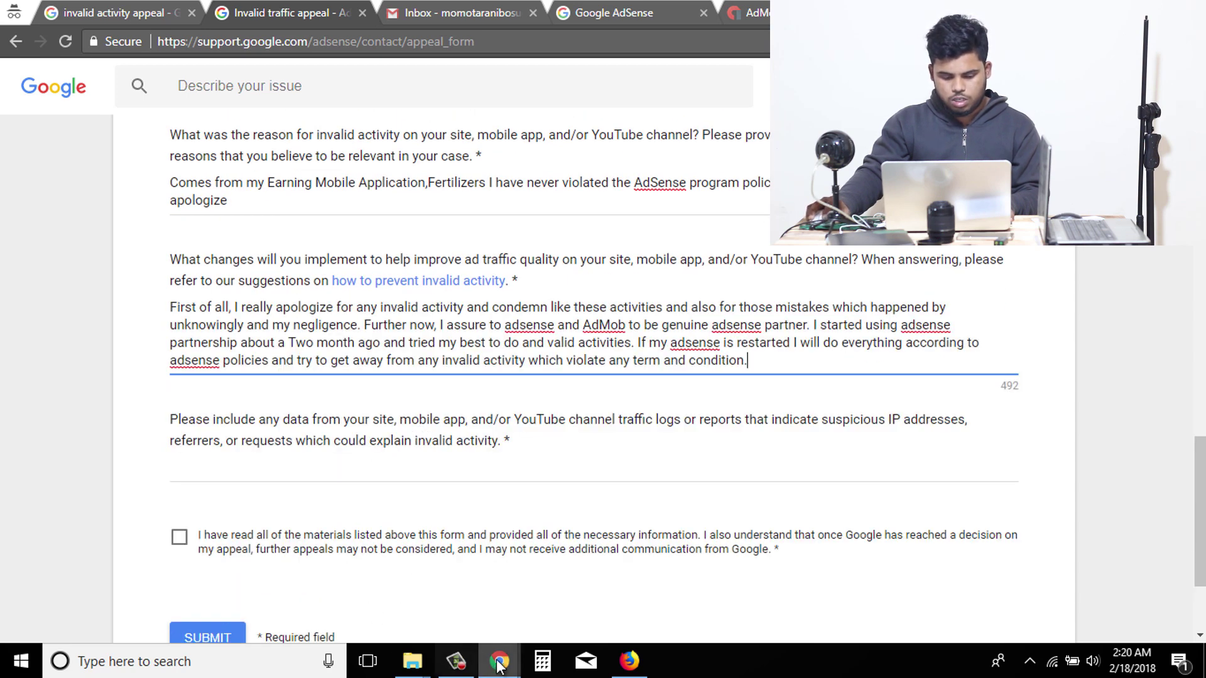
Step: Paste the fifth paragraph, beginning 'Dear Google', into the traffic-data answer
click(409, 590)
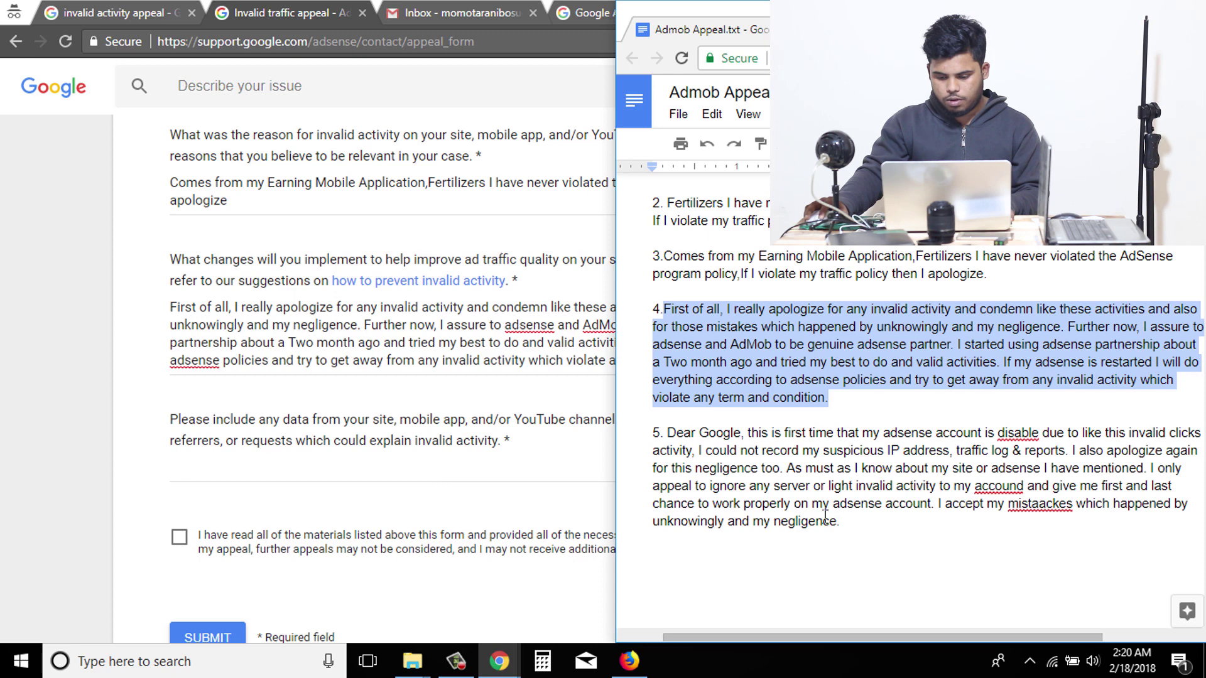
drag(840, 521, 667, 432)
right_click(671, 433)
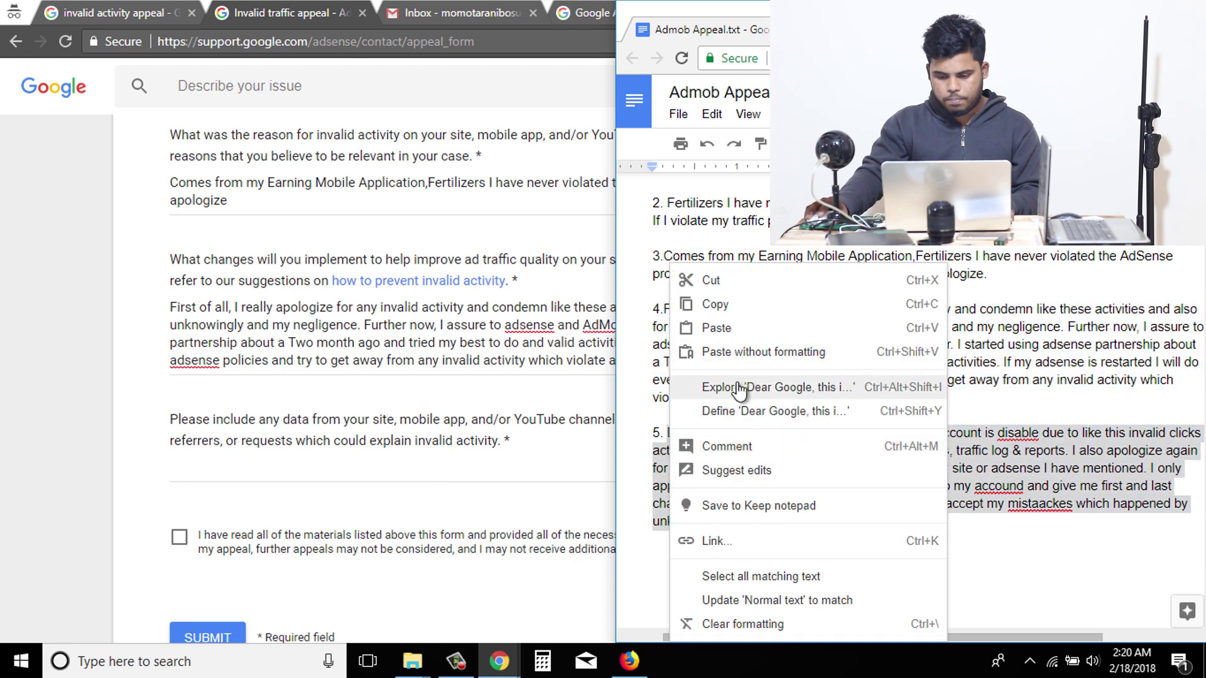
click(735, 306)
click(327, 465)
right_click(328, 465)
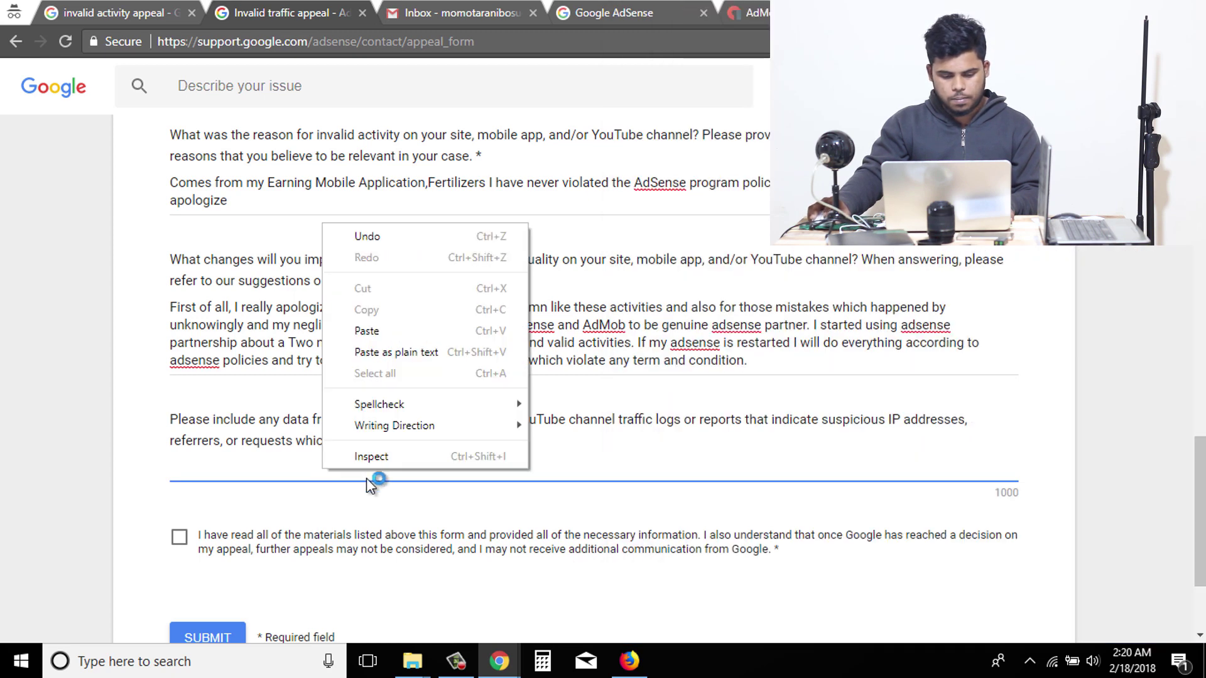
click(380, 329)
scroll(336, 385, down, 2)
scroll(293, 442, up, 2)
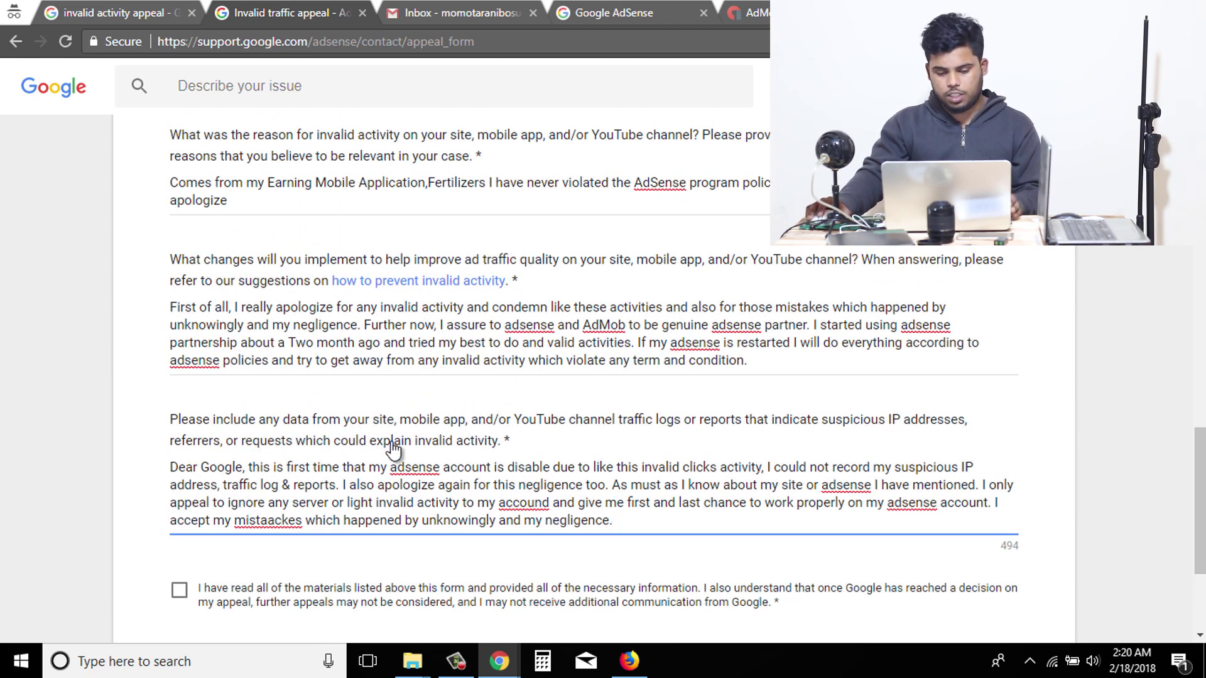
click(291, 340)
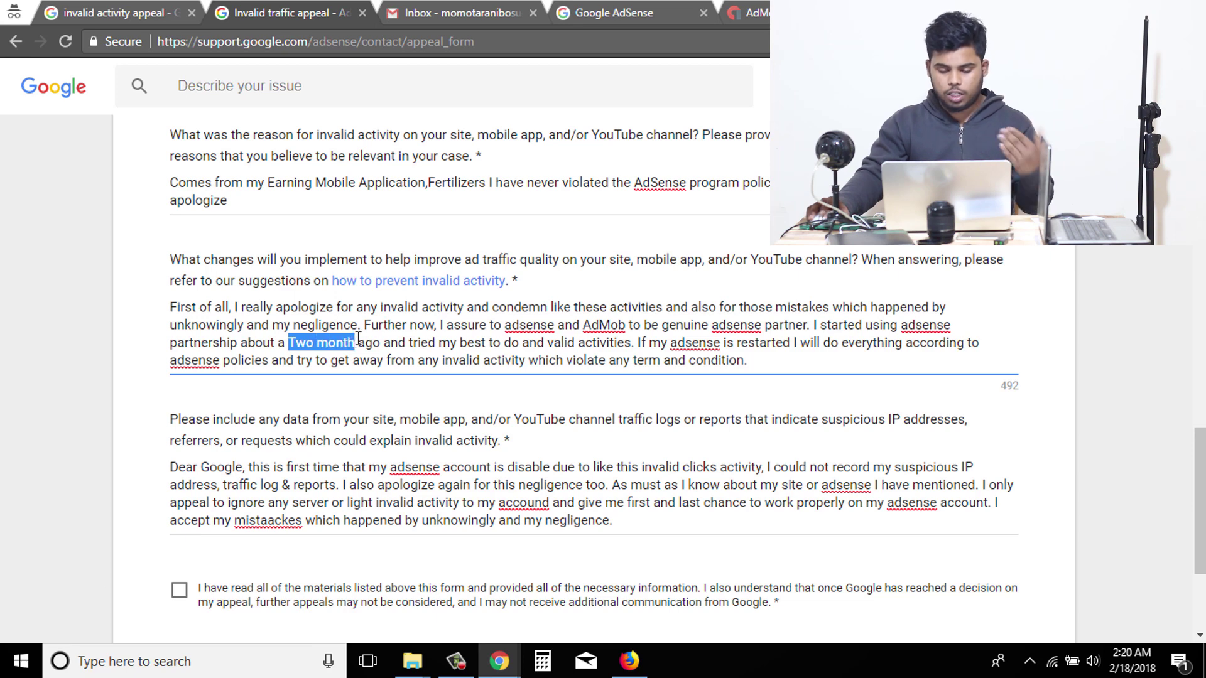
click(355, 343)
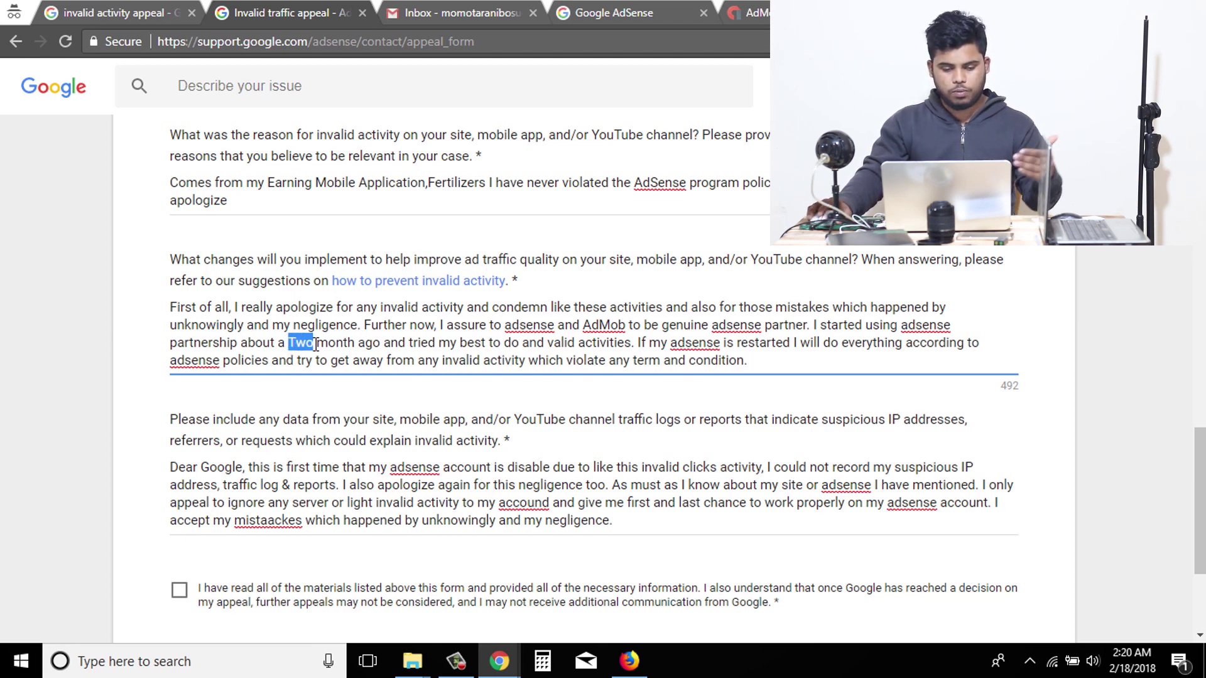
click(316, 343)
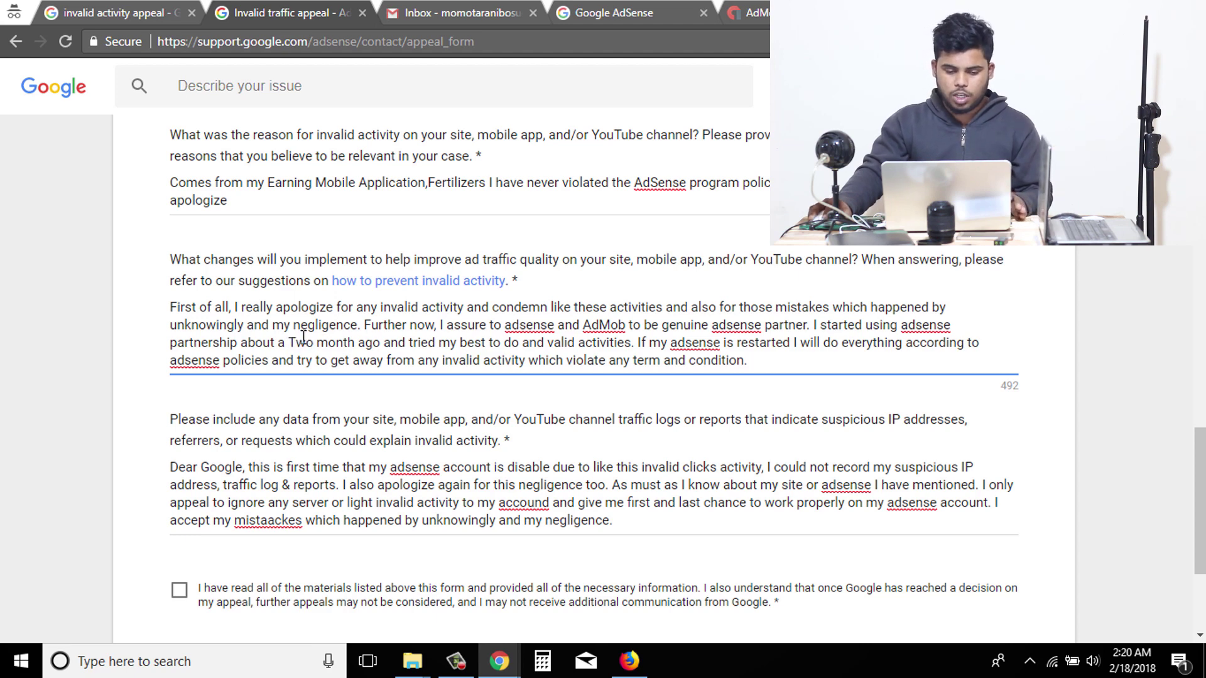
double_click(303, 337)
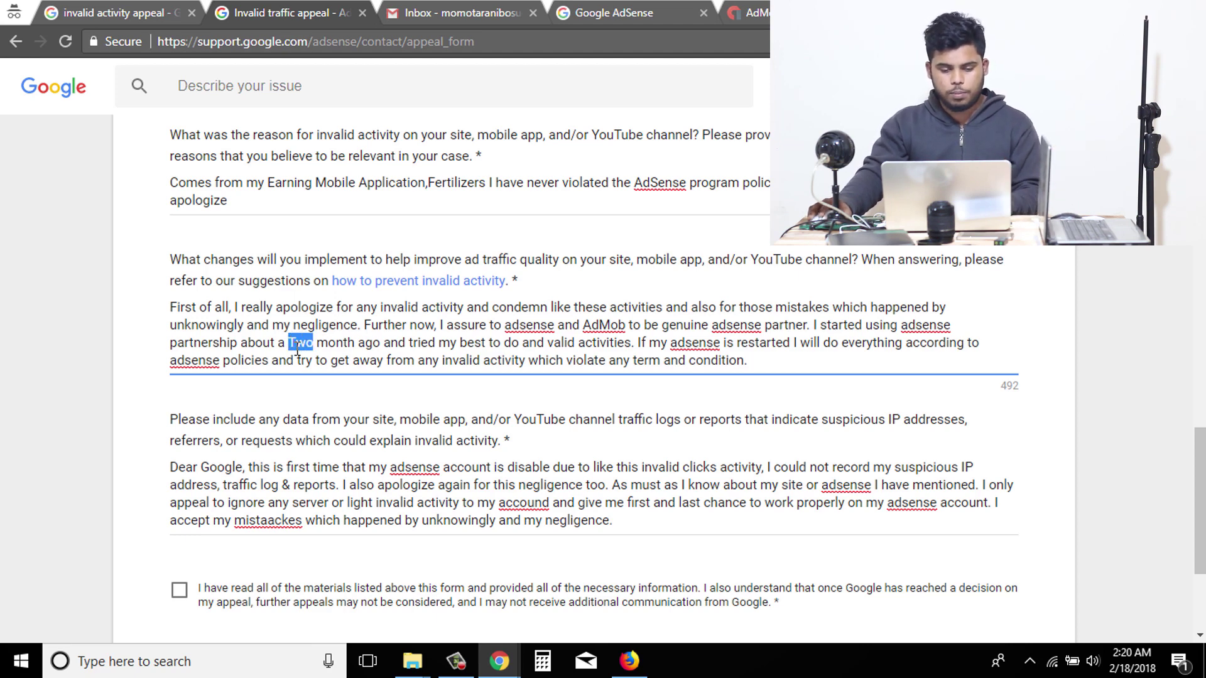
scroll(298, 353, down, 1)
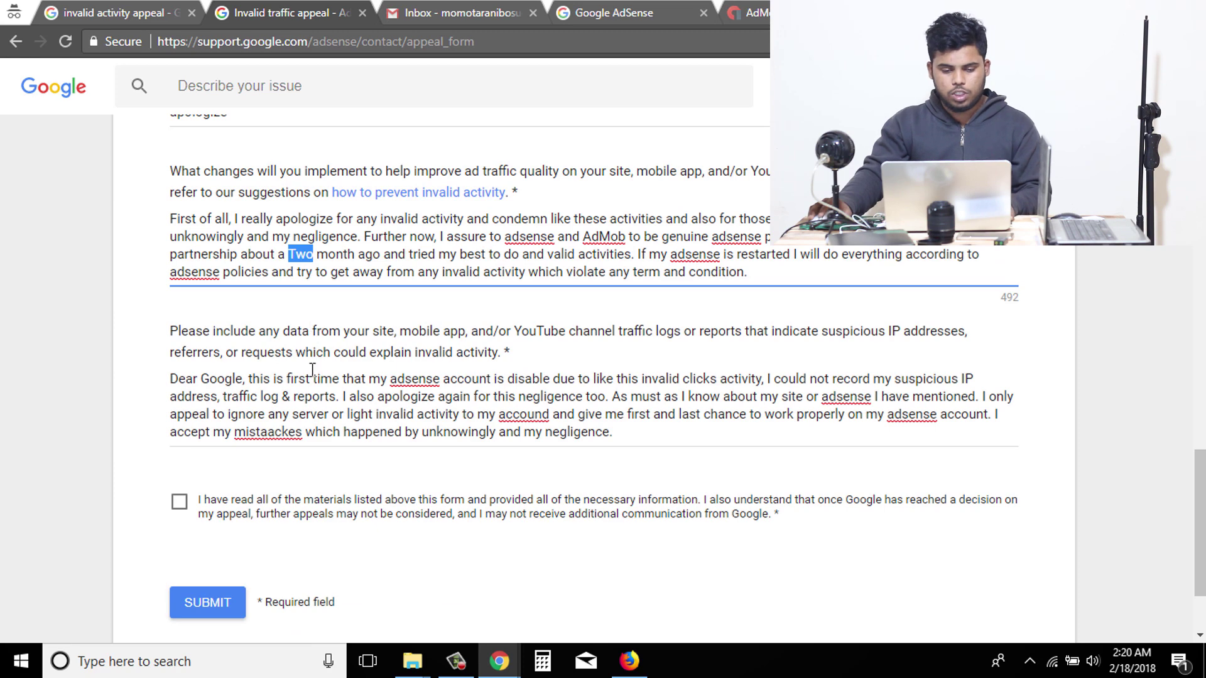
scroll(636, 407, up, 1)
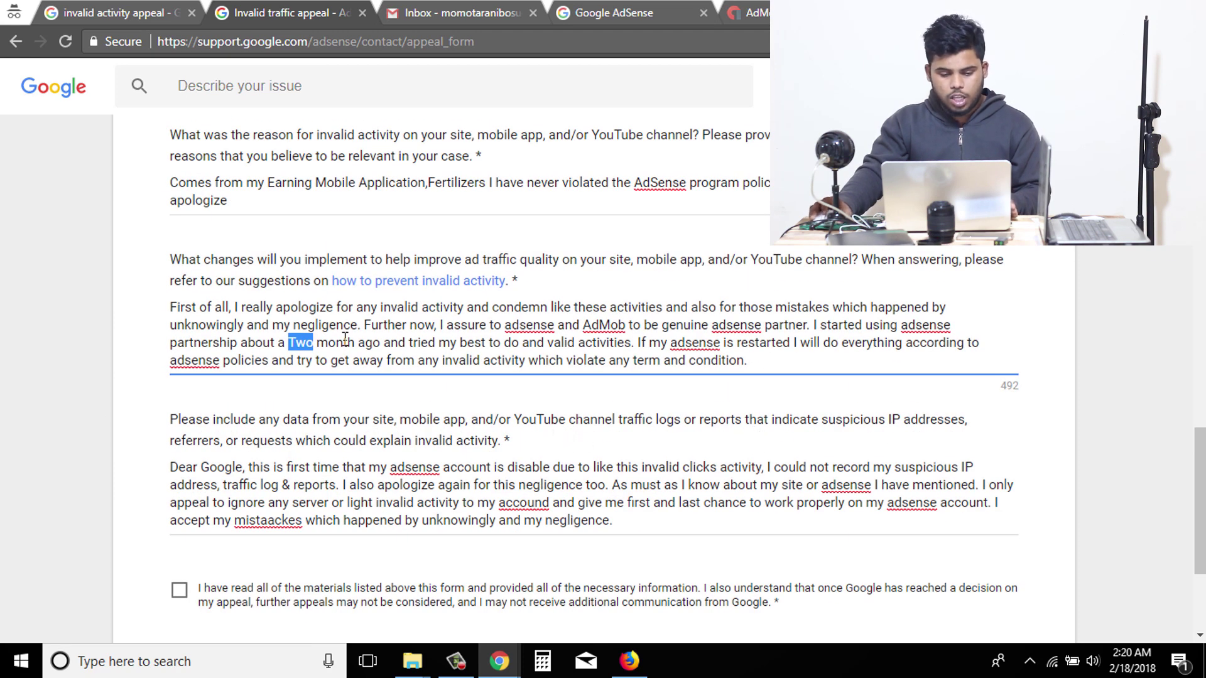
drag(317, 344, 327, 345)
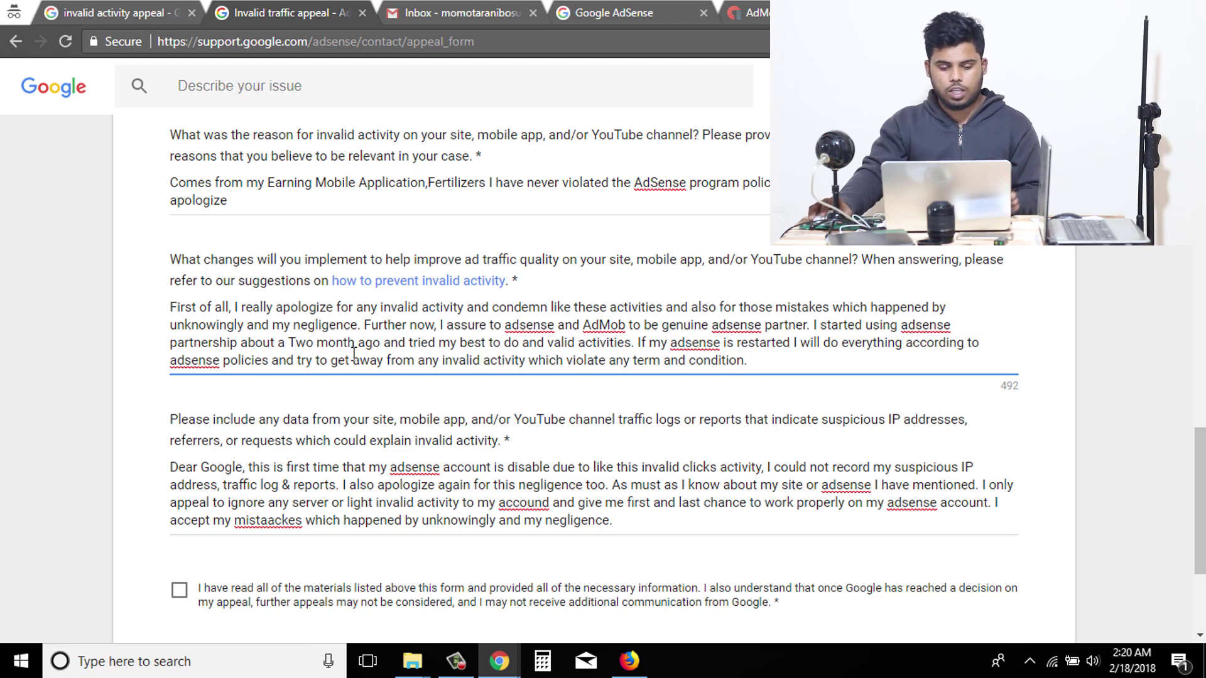
Step: Agree to the declaration, submit the invalid activity appeal, and switch to Gmail
scroll(353, 353, down, 1)
click(179, 504)
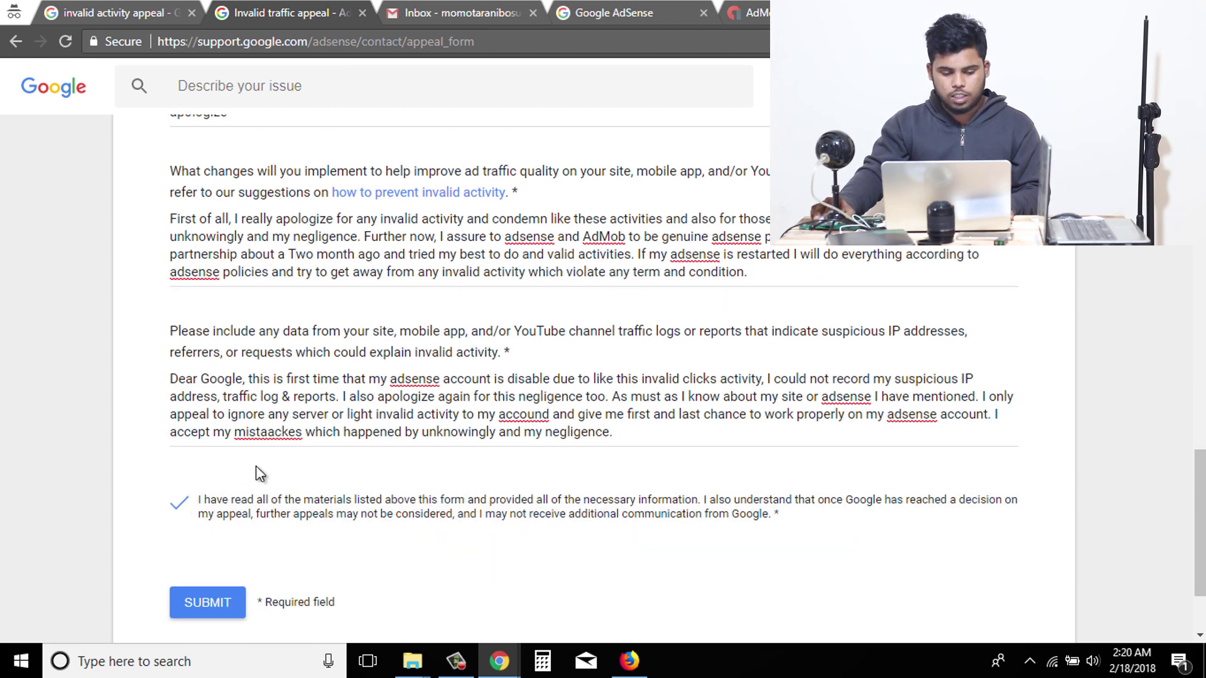
scroll(179, 502, down, 2)
click(220, 482)
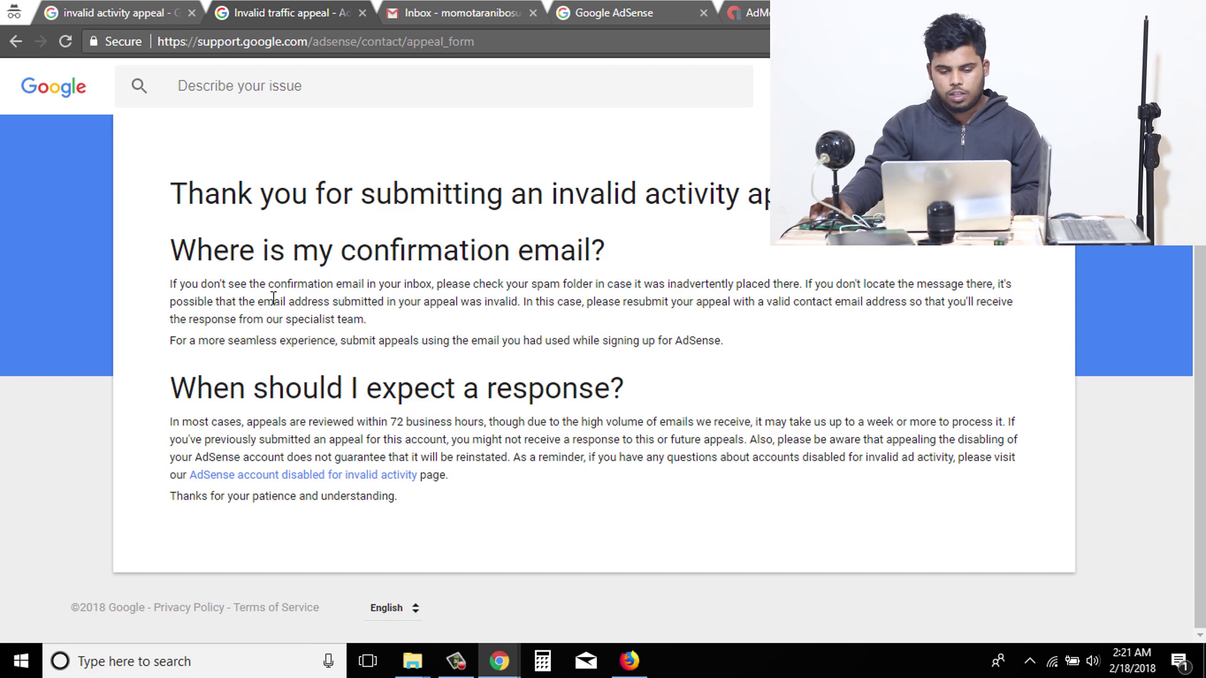
click(414, 9)
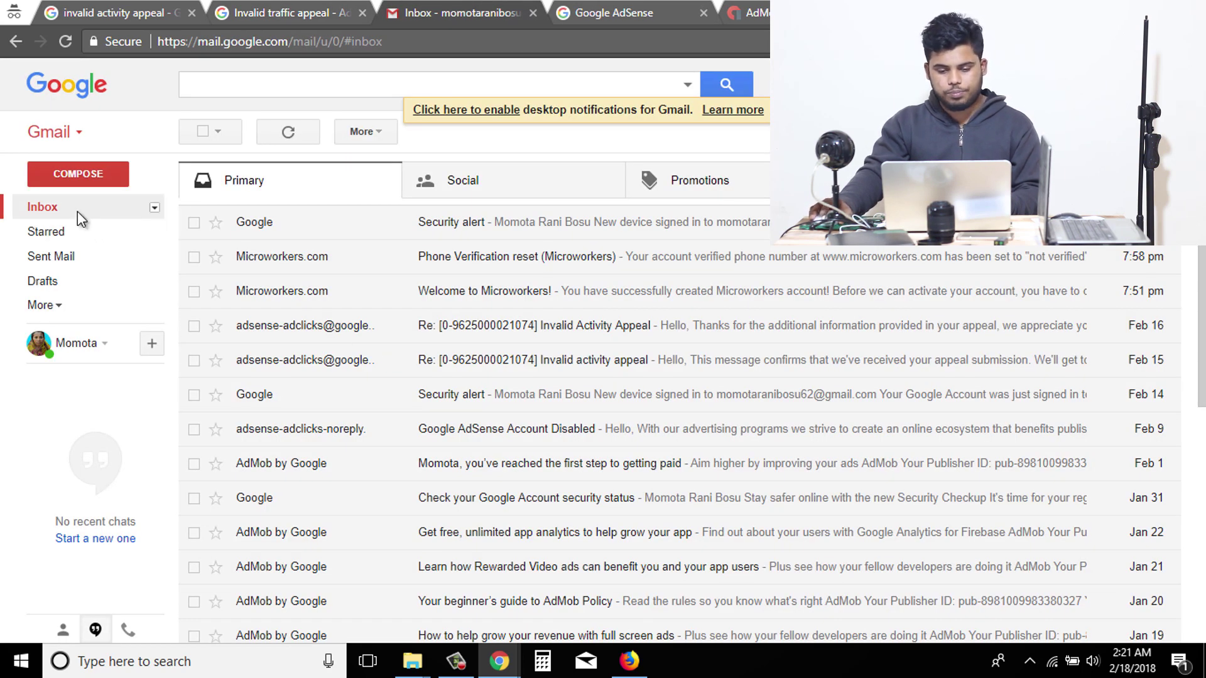
Step: Open the AdSense team's appeal confirmation email and expand its full message
click(472, 226)
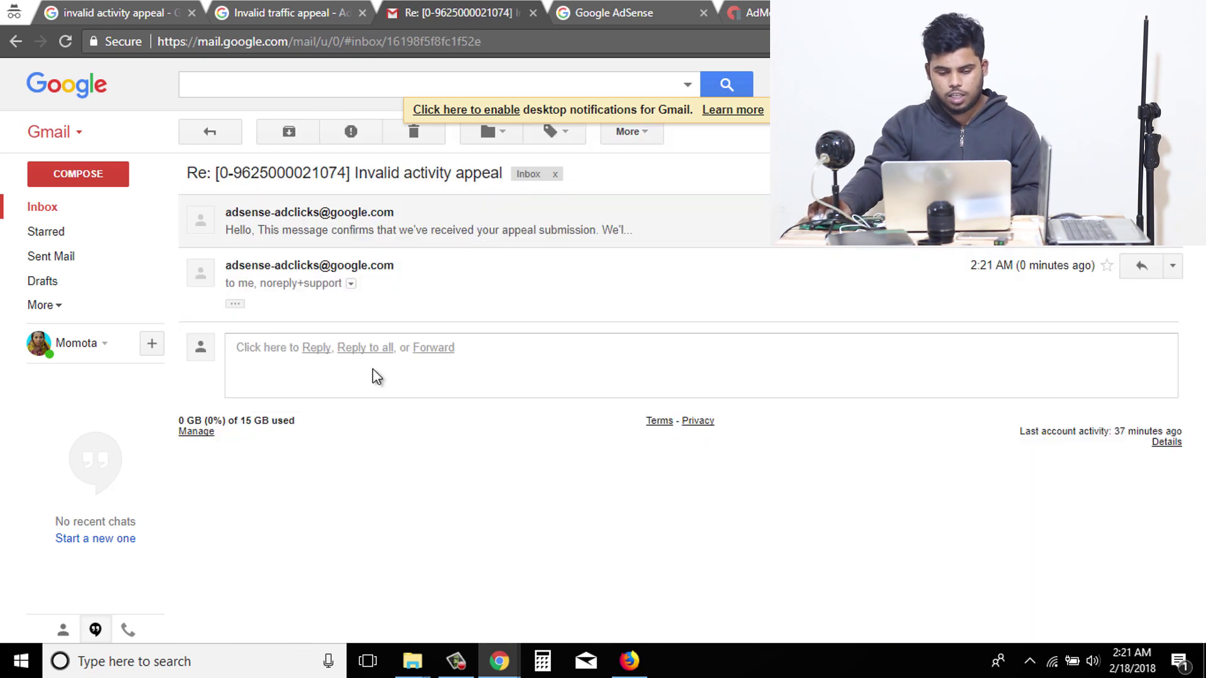
click(527, 244)
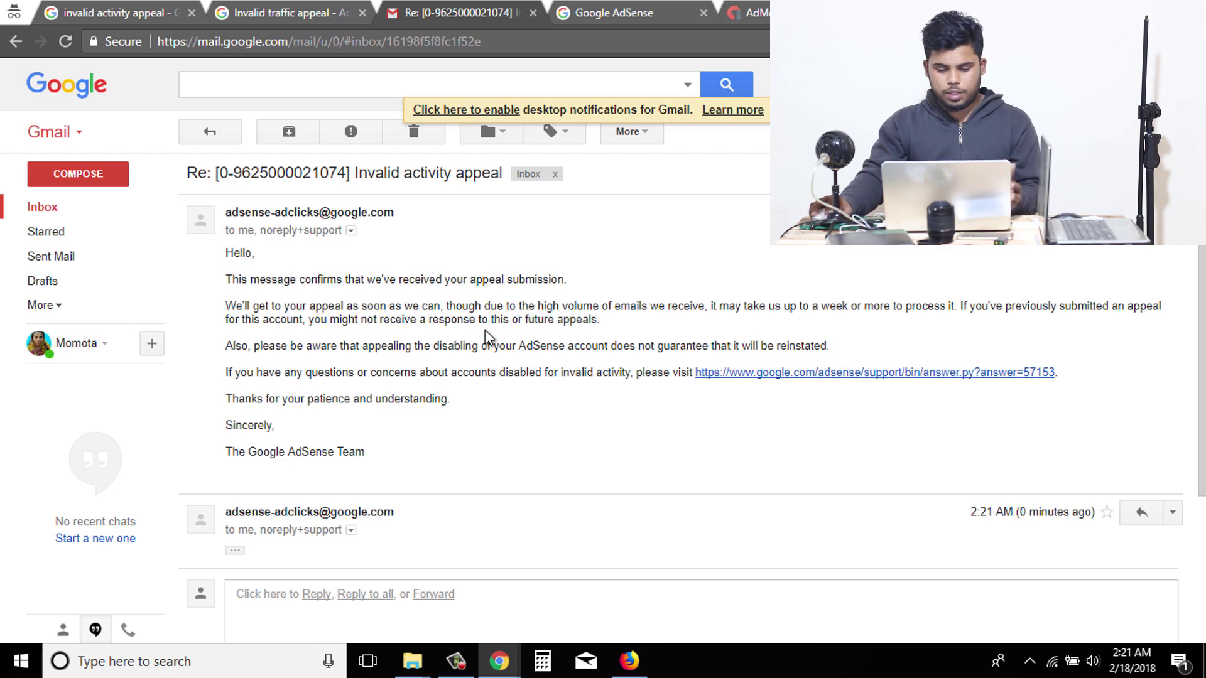
click(615, 11)
click(492, 9)
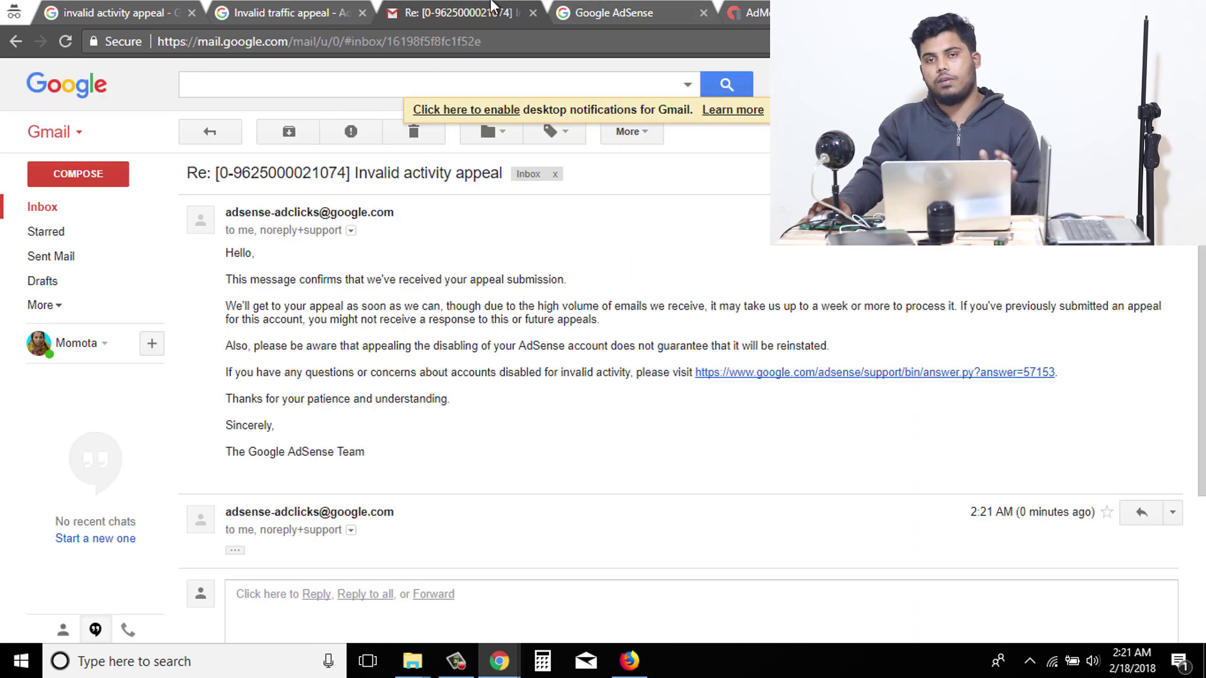